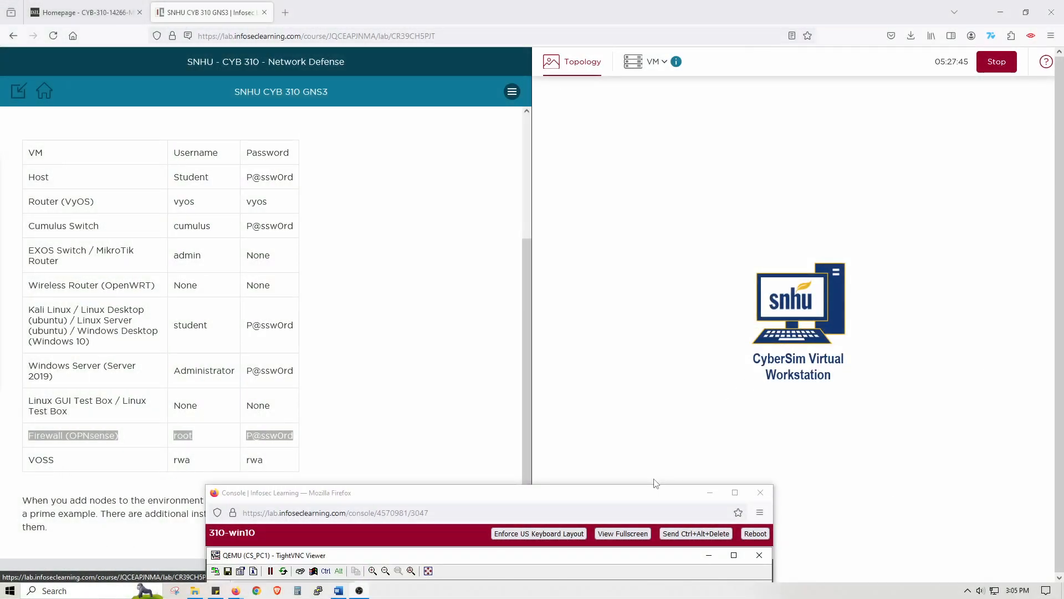
- Maximize the 310-win10 console window and move the CS_PC1 viewer clear of the Edge_Firewall viewer
{"action": "left_click_drag", "start_coordinate": [655, 495], "coordinate": [738, 114]}
{"action": "double_click", "coordinate": [739, 114]}
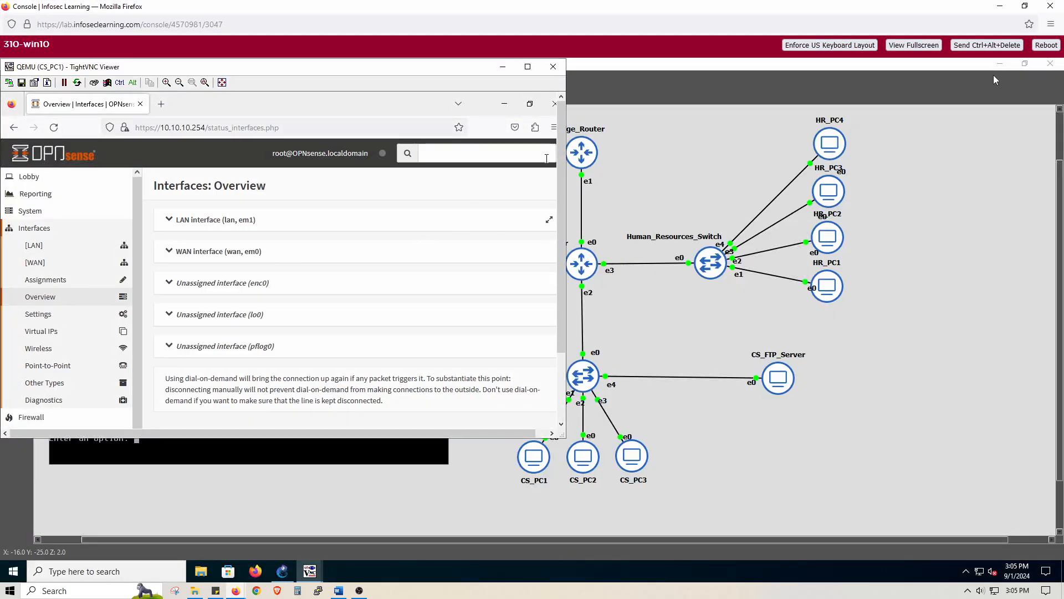
{"action": "left_click", "coordinate": [998, 65]}
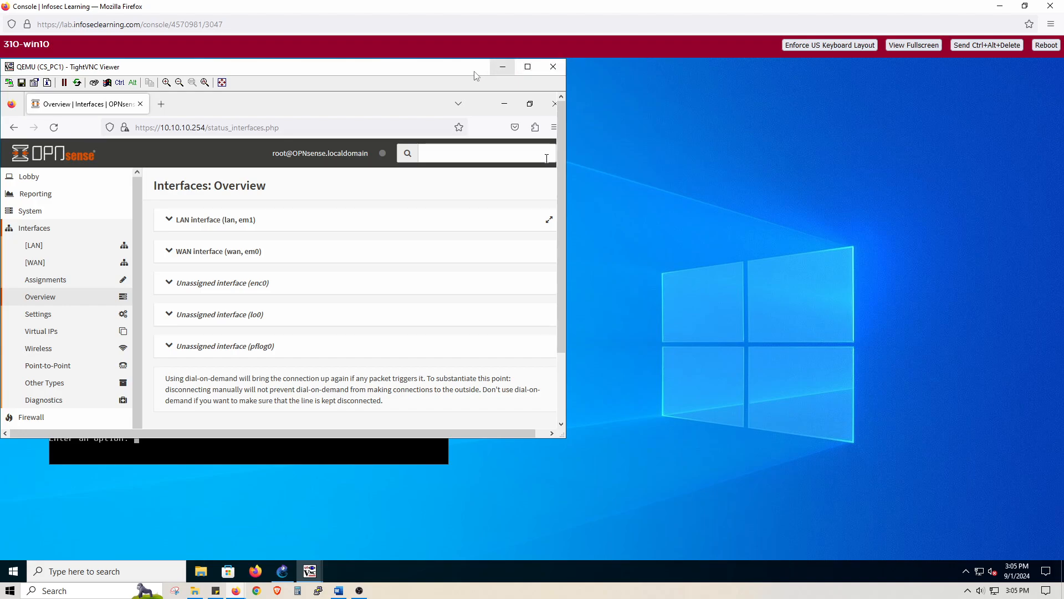
{"action": "left_click_drag", "start_coordinate": [732, 128], "coordinate": [805, 142]}
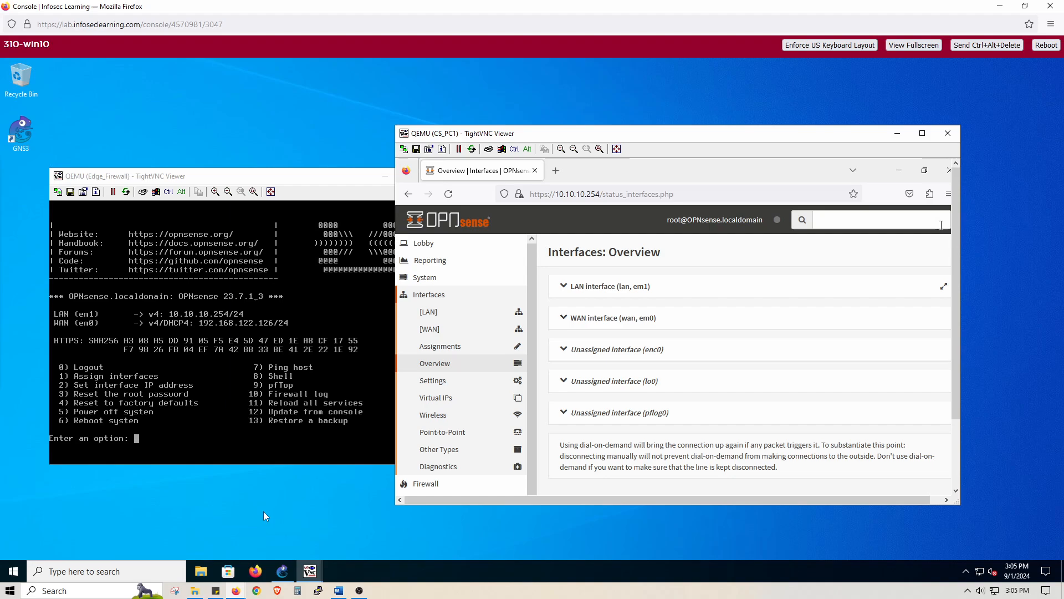
- Switch to GNS3, review the existing projects in the projects library, and close it without opening one
{"action": "left_click", "coordinate": [282, 569]}
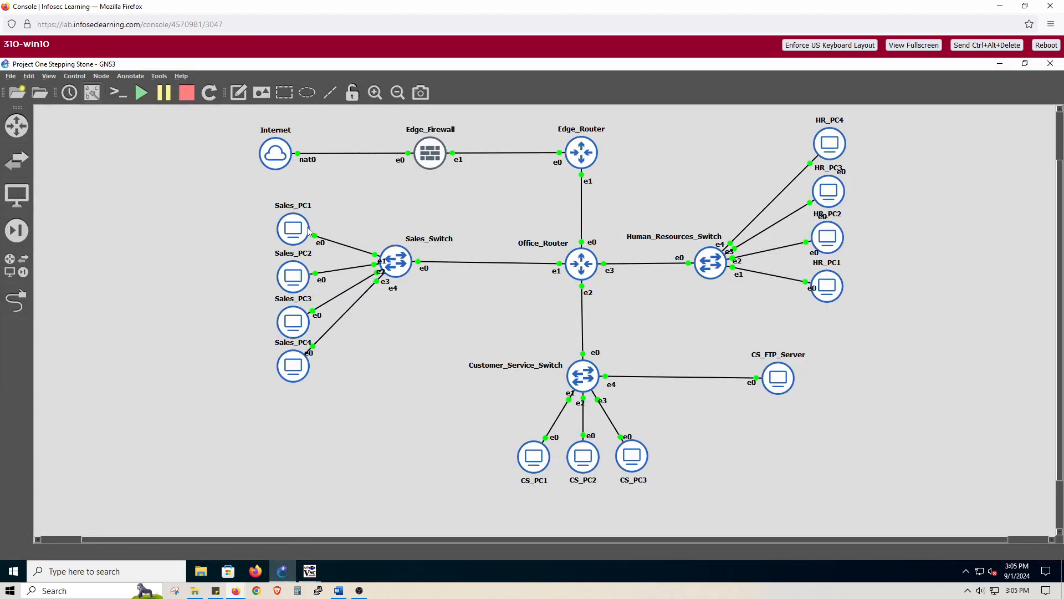
{"action": "left_click", "coordinate": [10, 77]}
{"action": "left_click", "coordinate": [7, 77]}
{"action": "left_click", "coordinate": [10, 77]}
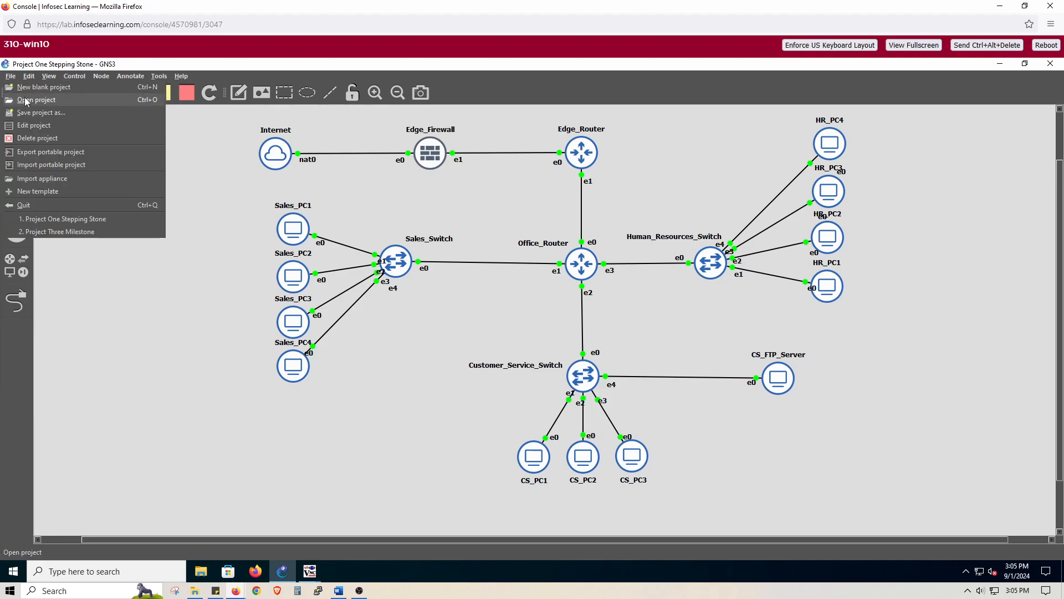
{"action": "left_click", "coordinate": [48, 103]}
{"action": "left_click", "coordinate": [387, 227]}
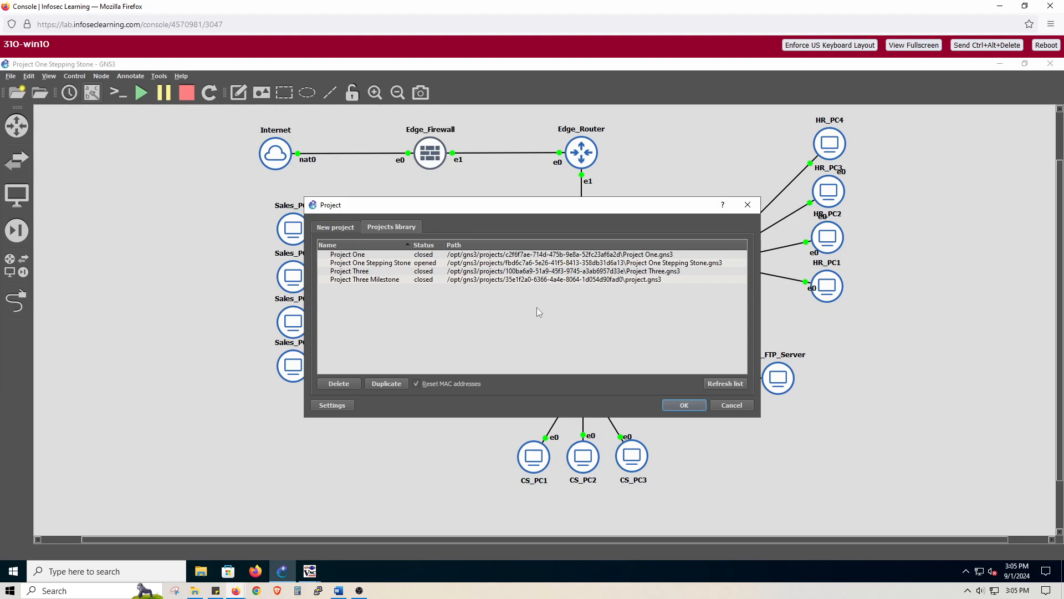
{"action": "left_click", "coordinate": [748, 206]}
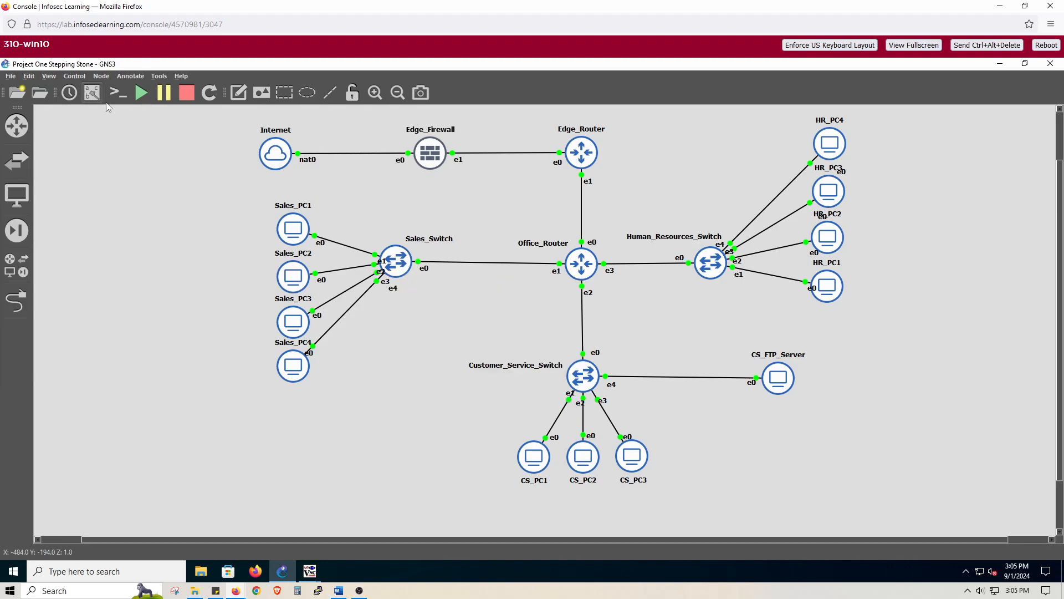
- Bring the Edge_Firewall and CS_PC1 viewer windows to the front over the network topology
{"action": "left_click", "coordinate": [93, 94]}
{"action": "left_click", "coordinate": [94, 96]}
{"action": "left_click", "coordinate": [312, 571]}
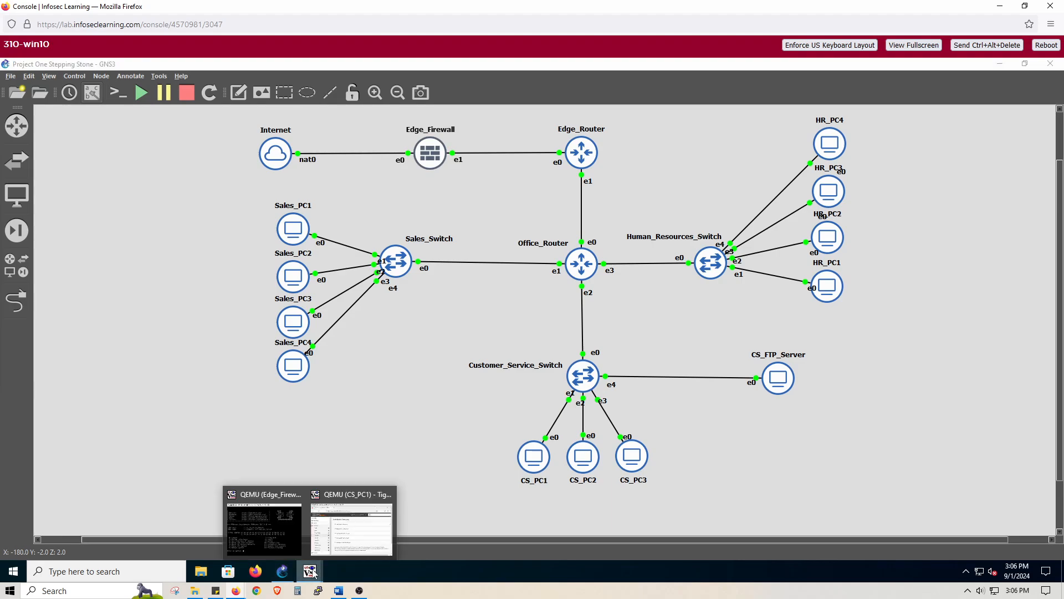
{"action": "left_click", "coordinate": [281, 543]}
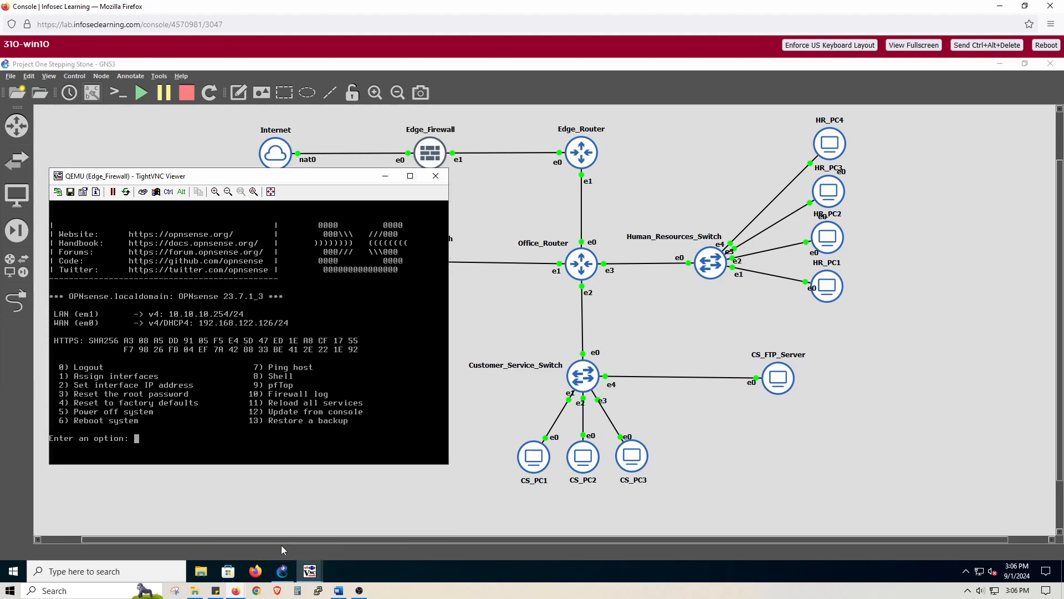
{"action": "left_click", "coordinate": [311, 578]}
{"action": "left_click", "coordinate": [346, 540]}
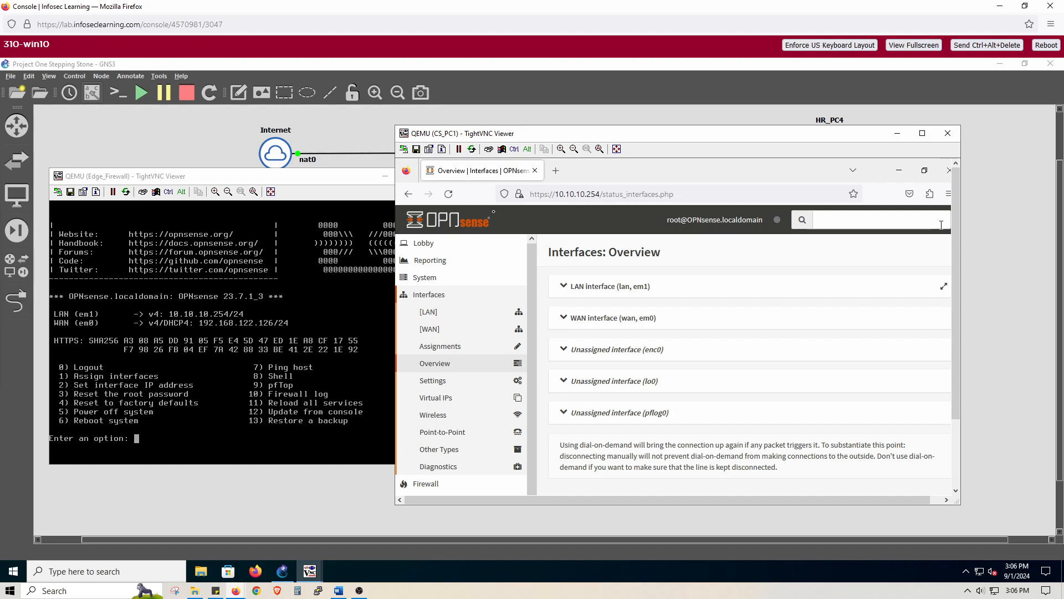
- Arrange the Edge_Firewall and CS_PC1 viewers beside each other and widen the CS_PC1 viewer to fit its browser
{"action": "left_click", "coordinate": [289, 182]}
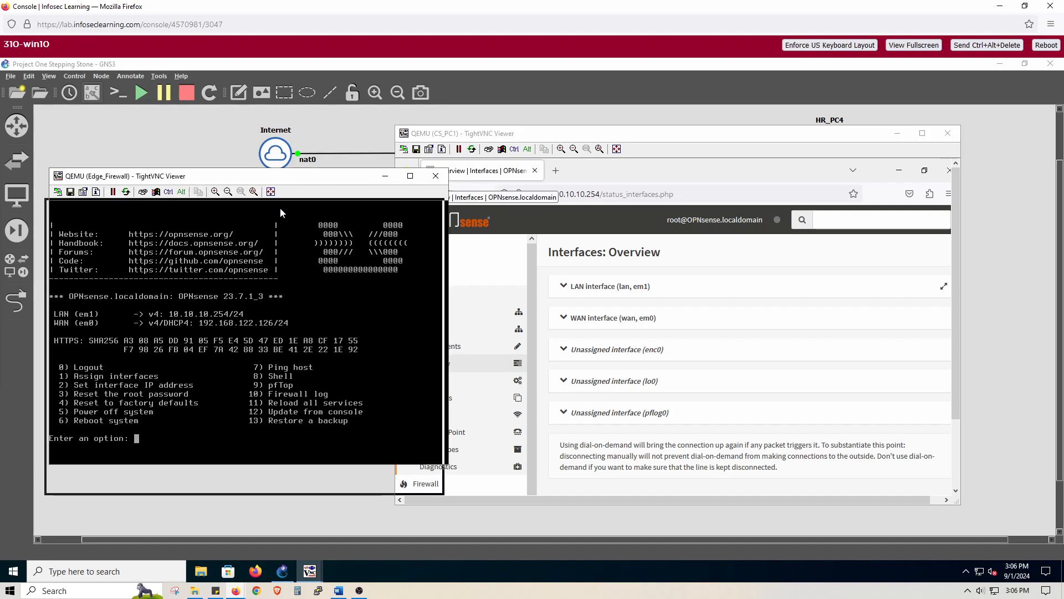
{"action": "left_click_drag", "start_coordinate": [280, 207], "coordinate": [277, 212]}
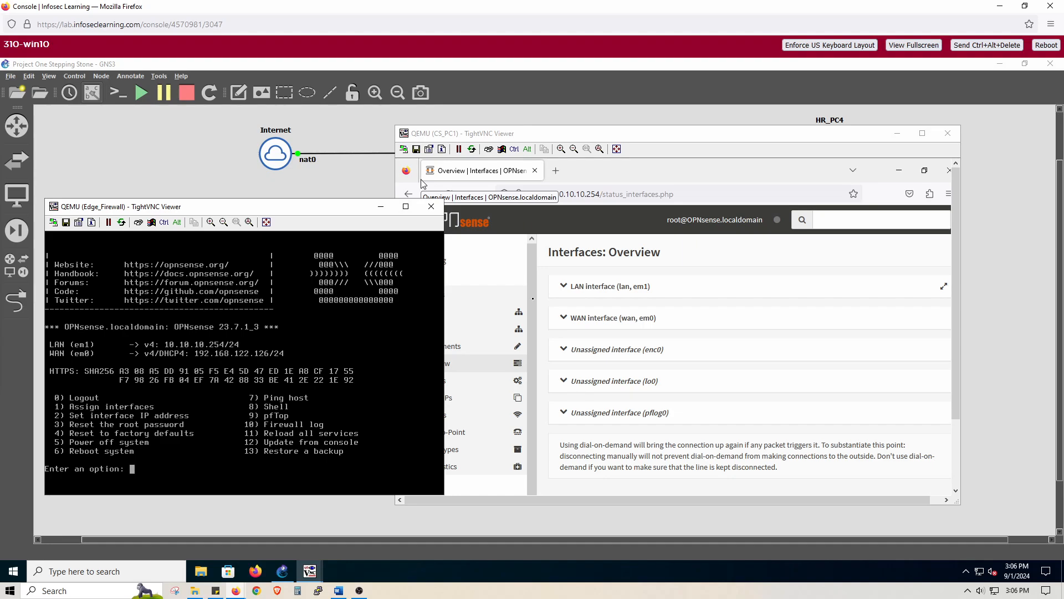
{"action": "left_click_drag", "start_coordinate": [585, 136], "coordinate": [731, 410]}
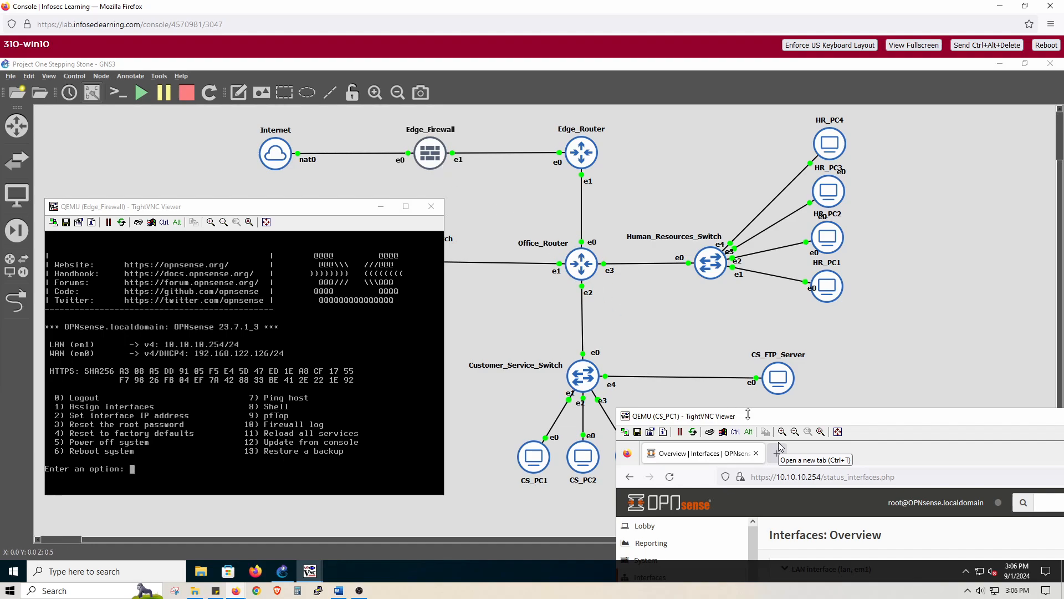
{"action": "left_click_drag", "start_coordinate": [750, 415], "coordinate": [620, 118]}
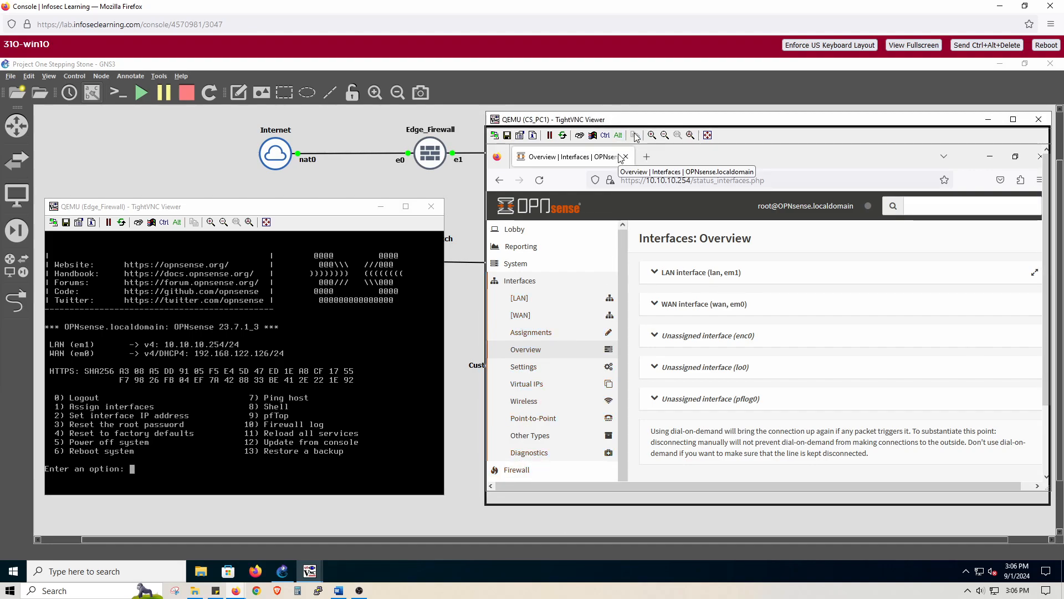
{"action": "left_click_drag", "start_coordinate": [637, 122], "coordinate": [639, 147]}
{"action": "left_click_drag", "start_coordinate": [486, 134], "coordinate": [382, 115]}
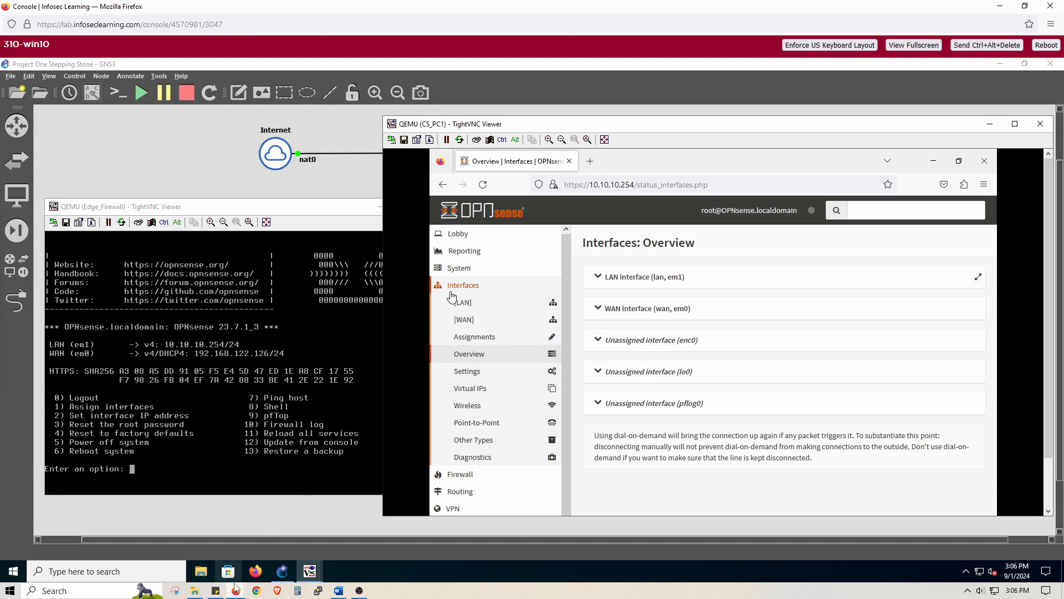
- Look up the OPNsense firewall's login credentials in the lab guide and return to the 310-win10 console
{"action": "mouse_move", "coordinate": [236, 587]}
{"action": "left_click", "coordinate": [167, 554]}
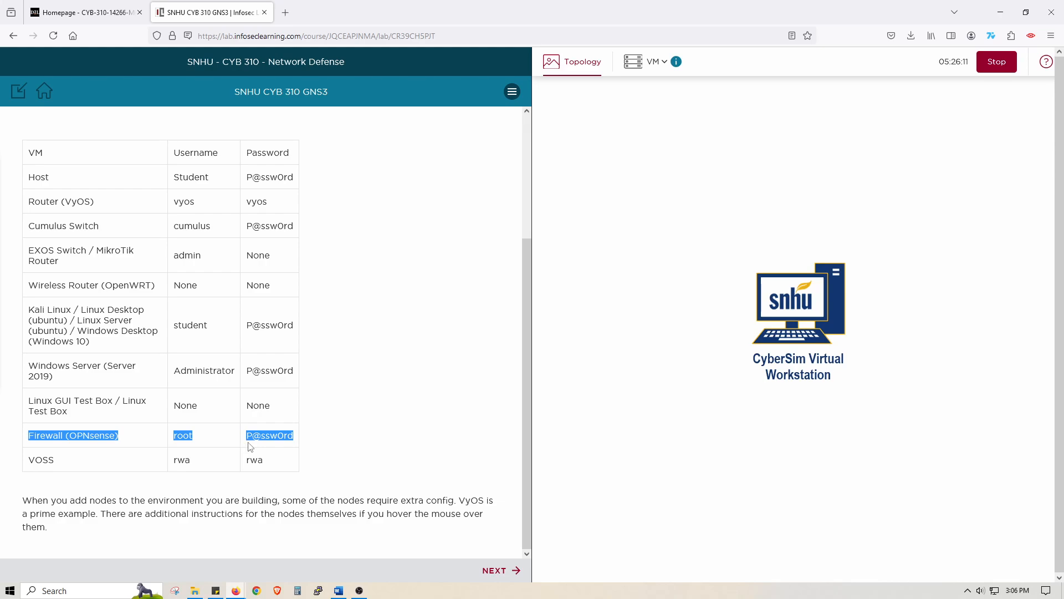
{"action": "mouse_move", "coordinate": [240, 591]}
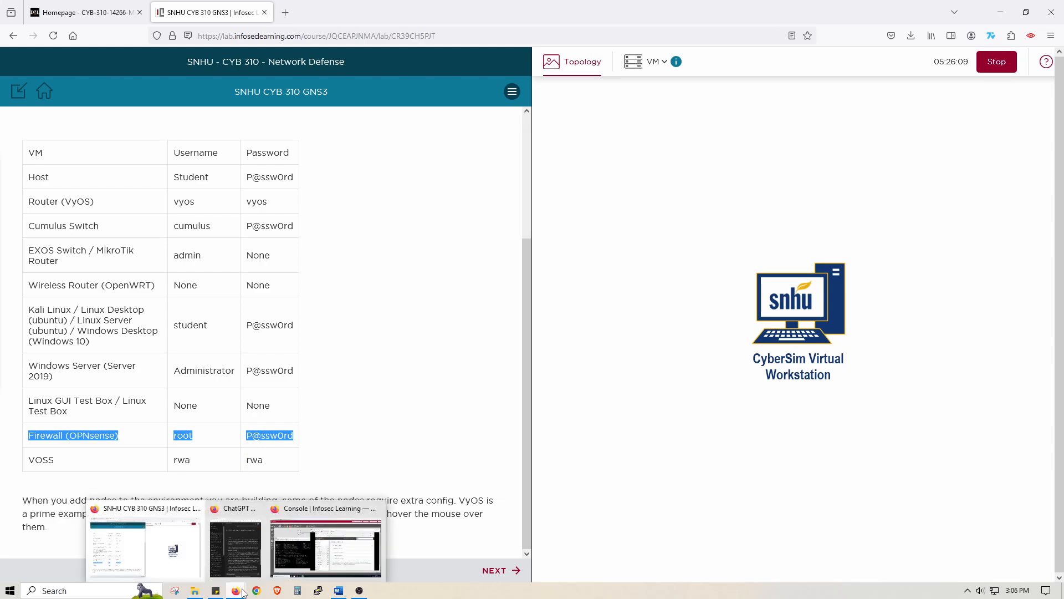
{"action": "left_click", "coordinate": [273, 573]}
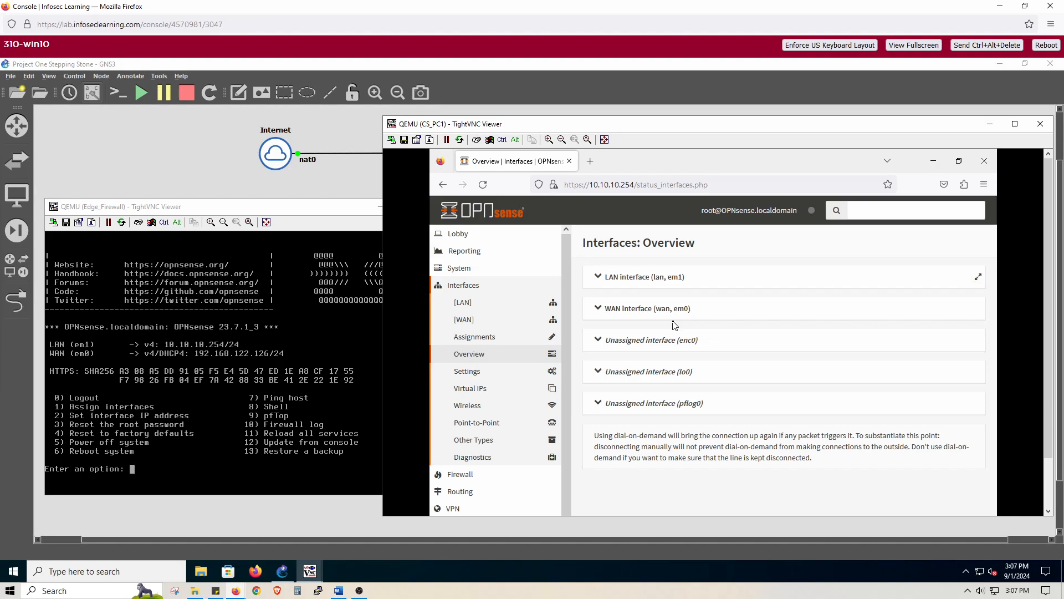
- Examine the LAN interface's OPNsense configuration, including its static IPv4 address and the available subnet prefix lengths
{"action": "left_click", "coordinate": [464, 302]}
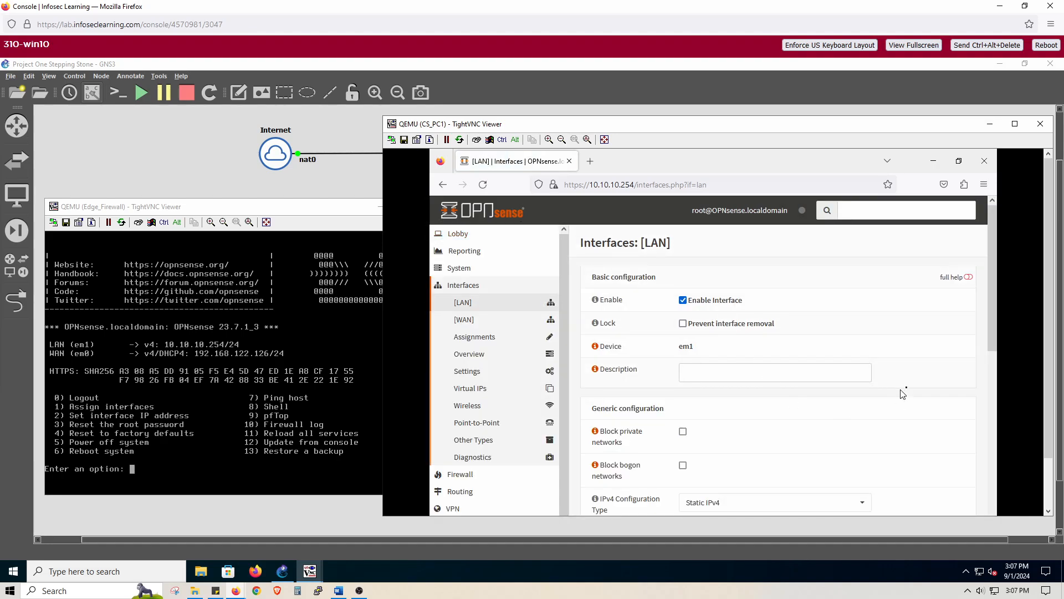
{"action": "left_click_drag", "start_coordinate": [995, 333], "coordinate": [997, 356]}
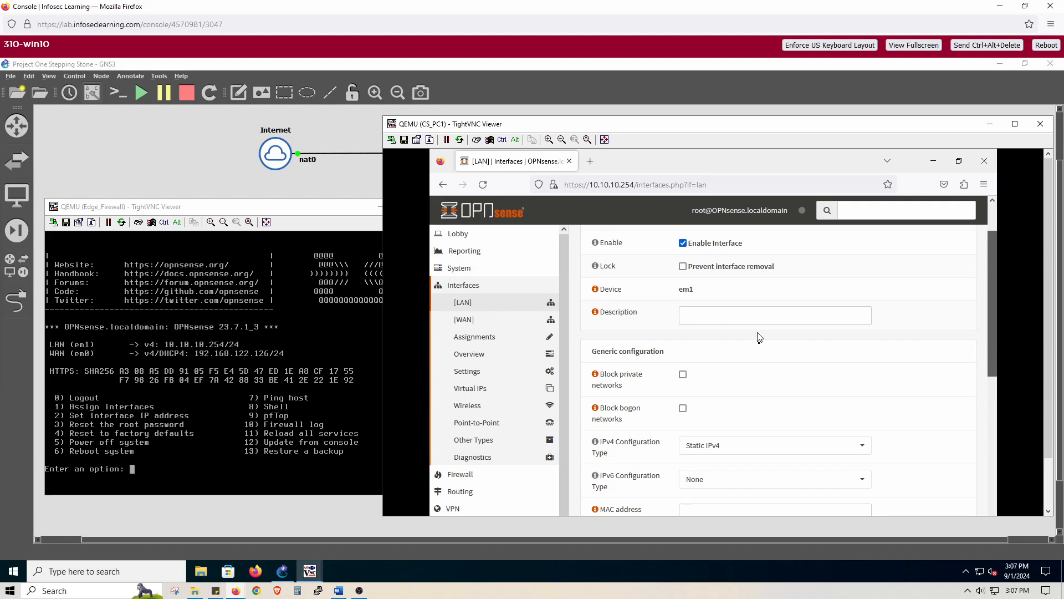
{"action": "scroll", "coordinate": [986, 303], "scroll_direction": "down", "scroll_amount": 2}
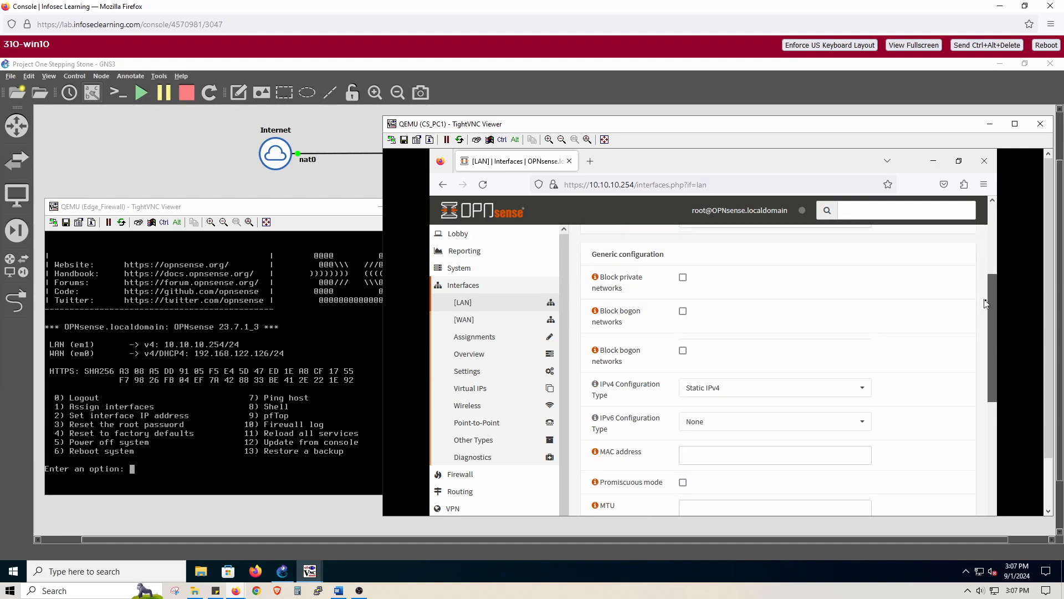
{"action": "scroll", "coordinate": [985, 303], "scroll_direction": "down", "scroll_amount": 1}
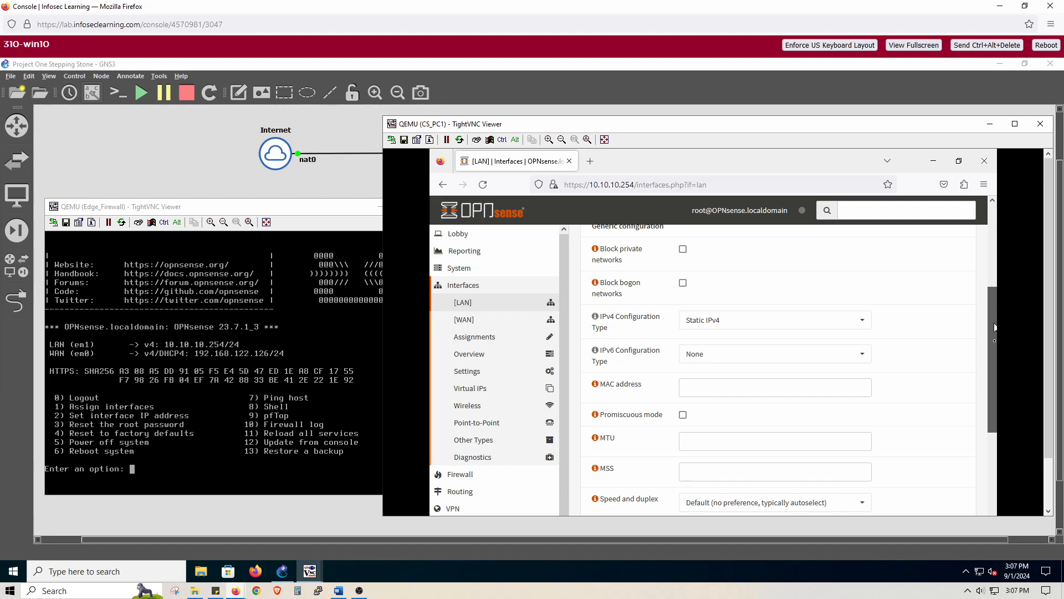
{"action": "left_click_drag", "start_coordinate": [994, 328], "coordinate": [993, 364]}
{"action": "scroll", "coordinate": [923, 383], "scroll_direction": "up", "scroll_amount": 5}
{"action": "scroll", "coordinate": [921, 386], "scroll_direction": "down", "scroll_amount": 4}
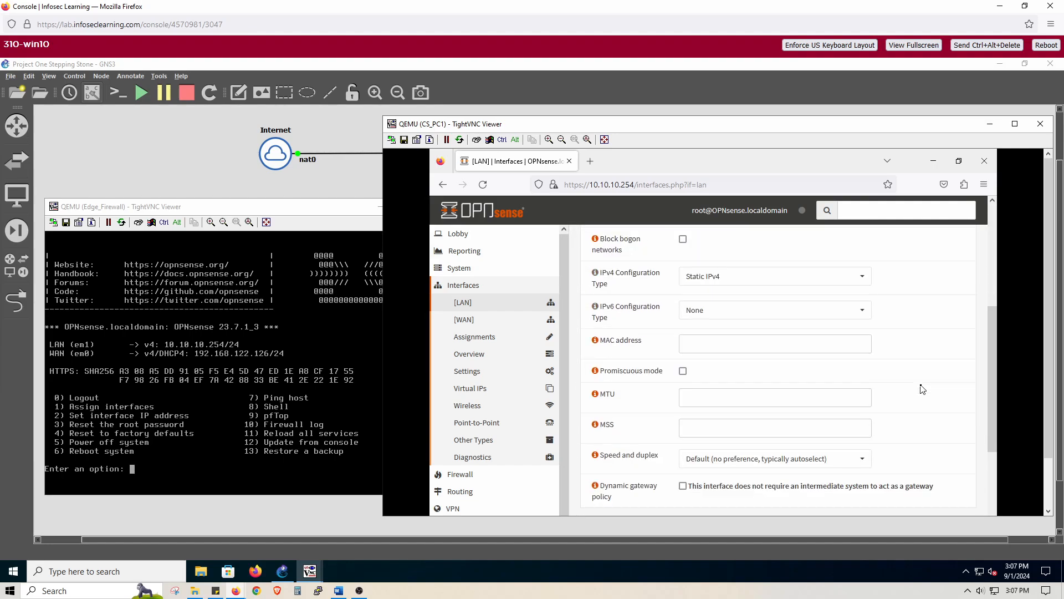
{"action": "scroll", "coordinate": [922, 389], "scroll_direction": "up", "scroll_amount": 5}
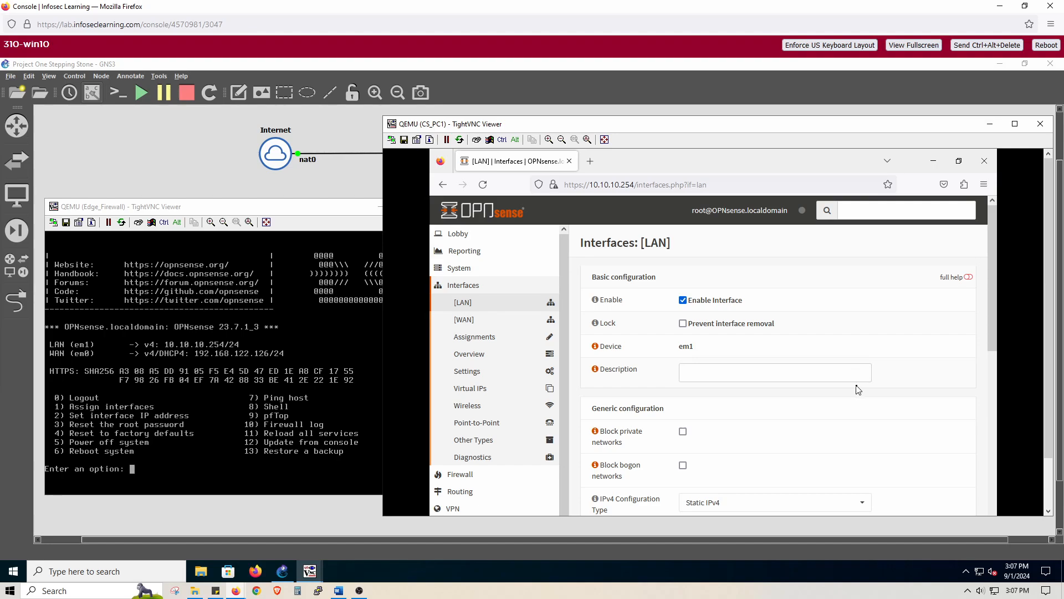
{"action": "scroll", "coordinate": [858, 388], "scroll_direction": "down", "scroll_amount": 4}
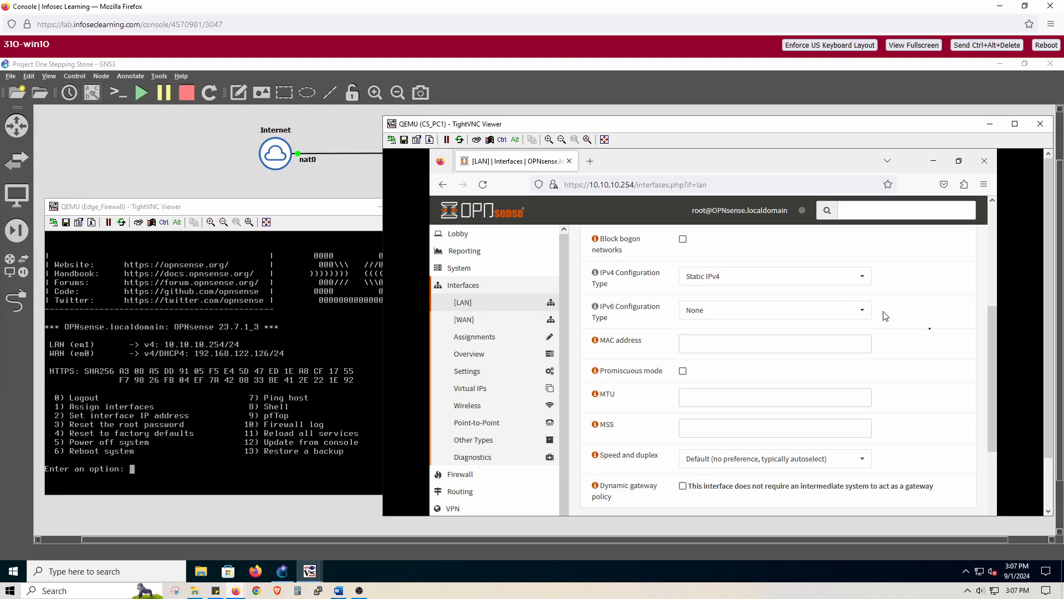
{"action": "scroll", "coordinate": [957, 367], "scroll_direction": "down", "scroll_amount": 4}
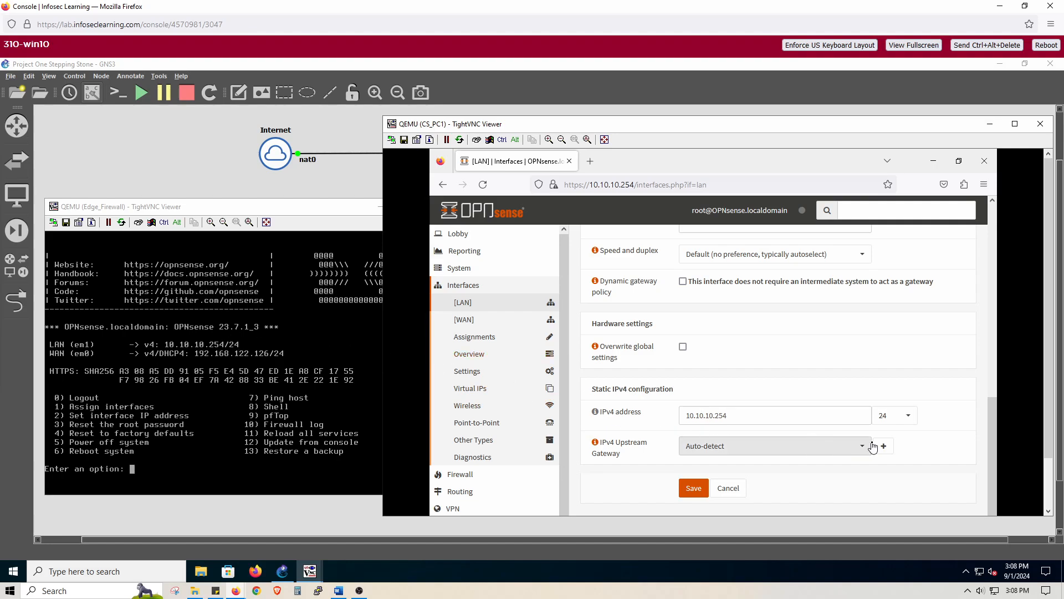
{"action": "left_click", "coordinate": [908, 422]}
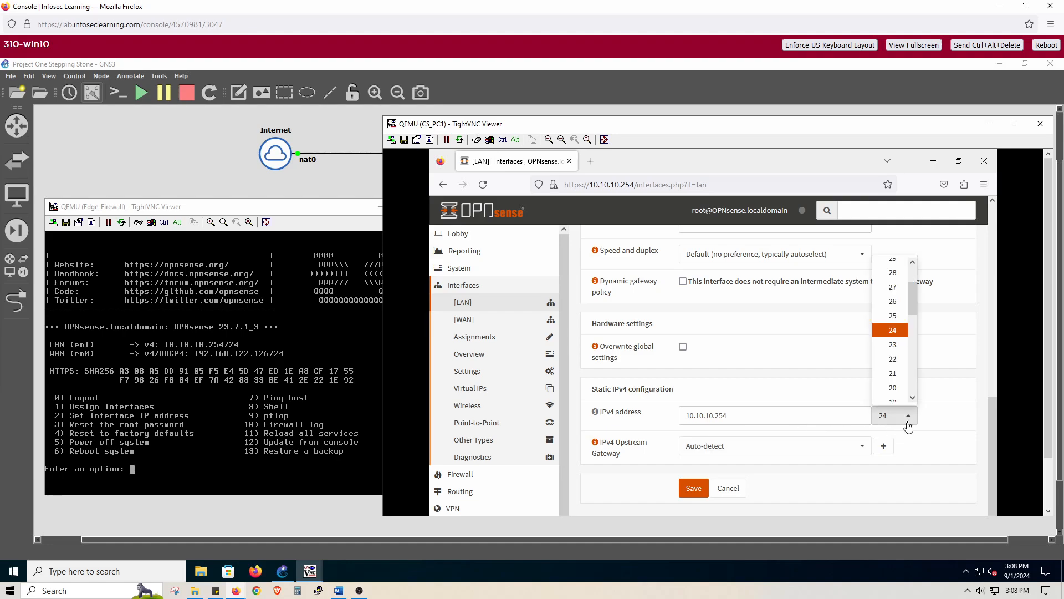
{"action": "left_click", "coordinate": [945, 382]}
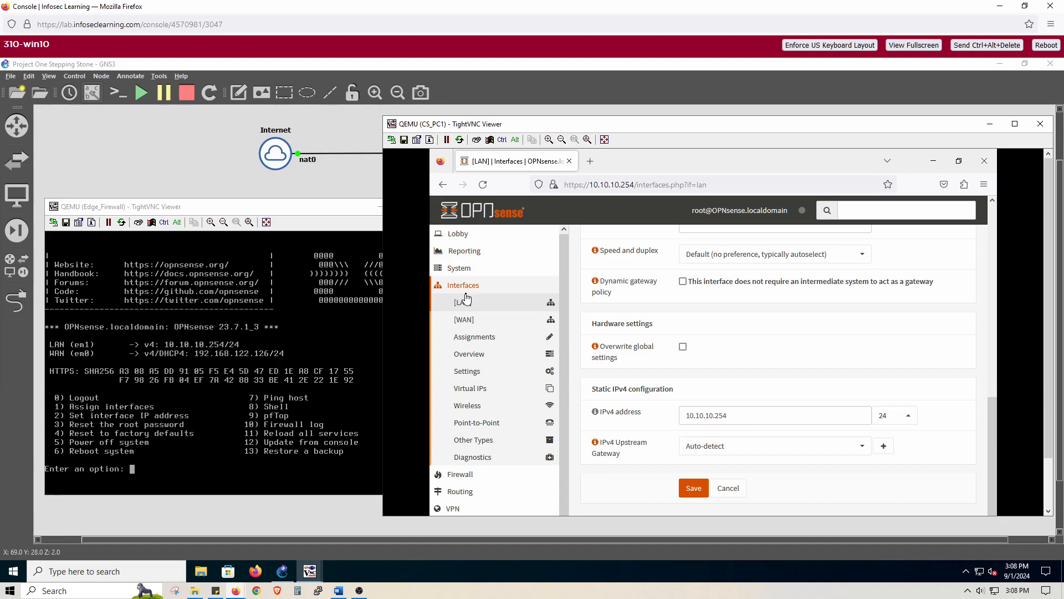
- Expand the WAN interface in the interfaces overview and examine its IPv4 gateway and IPv4 address
{"action": "left_click", "coordinate": [478, 357]}
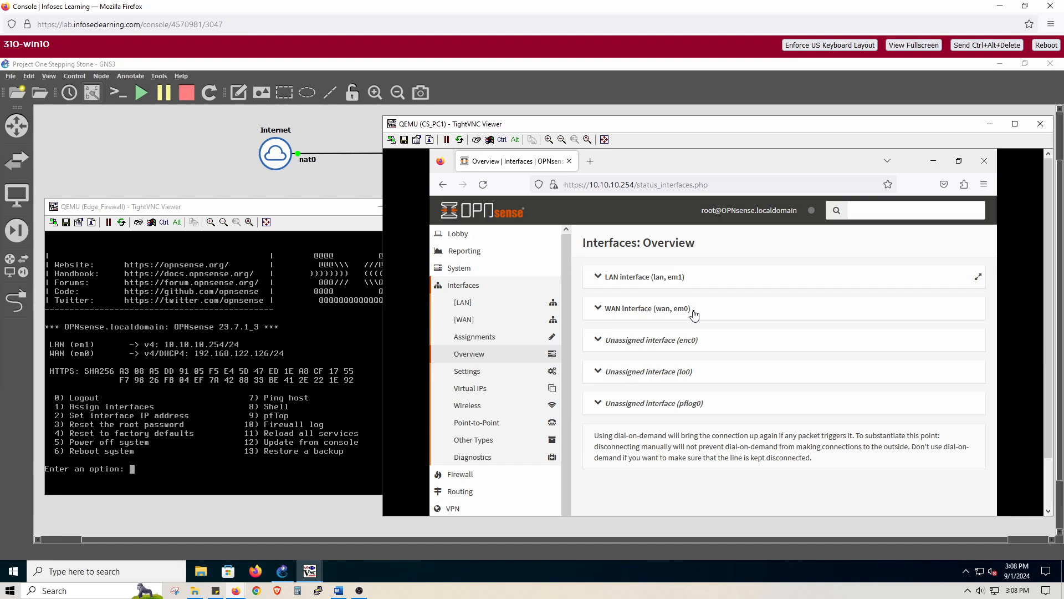
{"action": "left_click", "coordinate": [693, 313]}
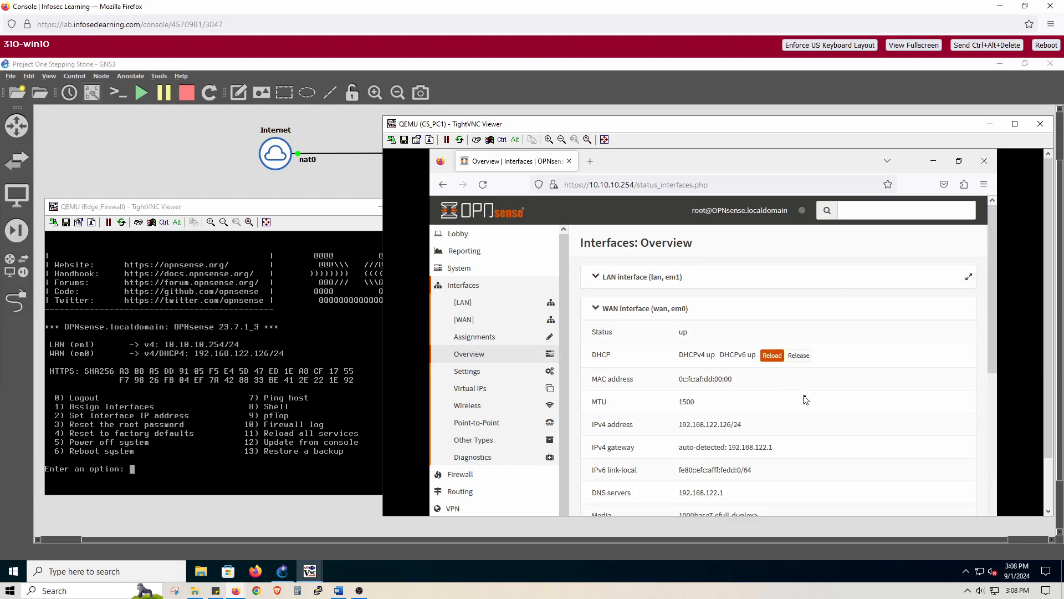
{"action": "scroll", "coordinate": [809, 400], "scroll_direction": "down", "scroll_amount": 2}
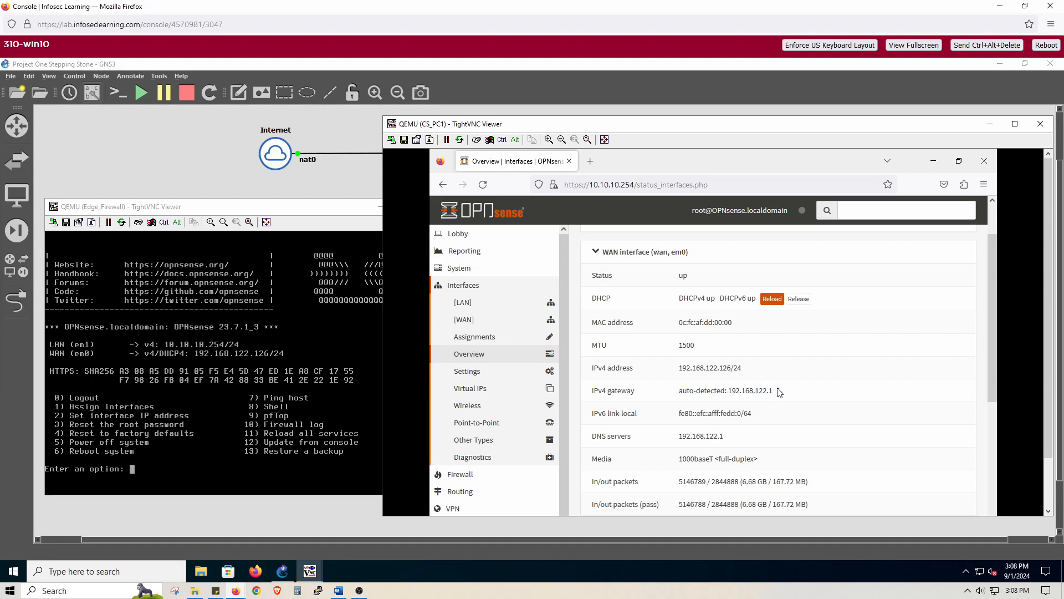
{"action": "left_click_drag", "start_coordinate": [778, 392], "coordinate": [676, 392]}
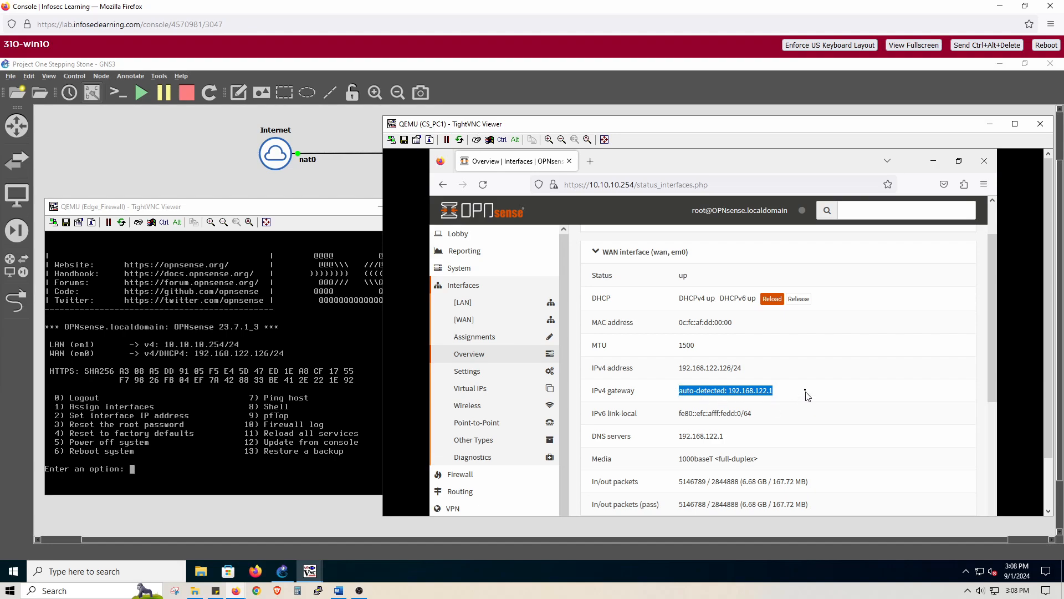
{"action": "left_click", "coordinate": [791, 397]}
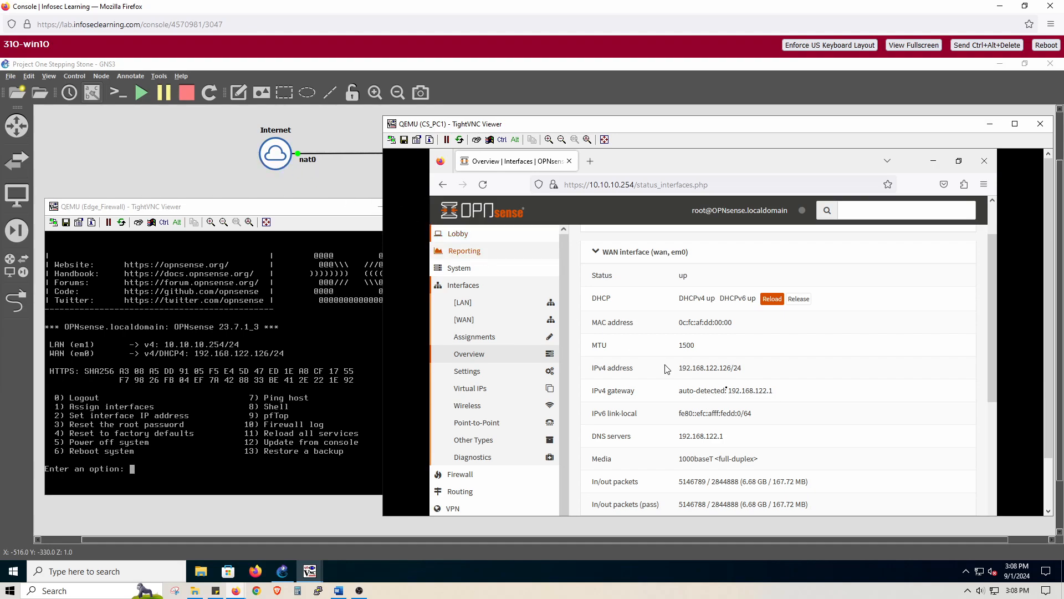
{"action": "left_click_drag", "start_coordinate": [779, 395], "coordinate": [728, 395]}
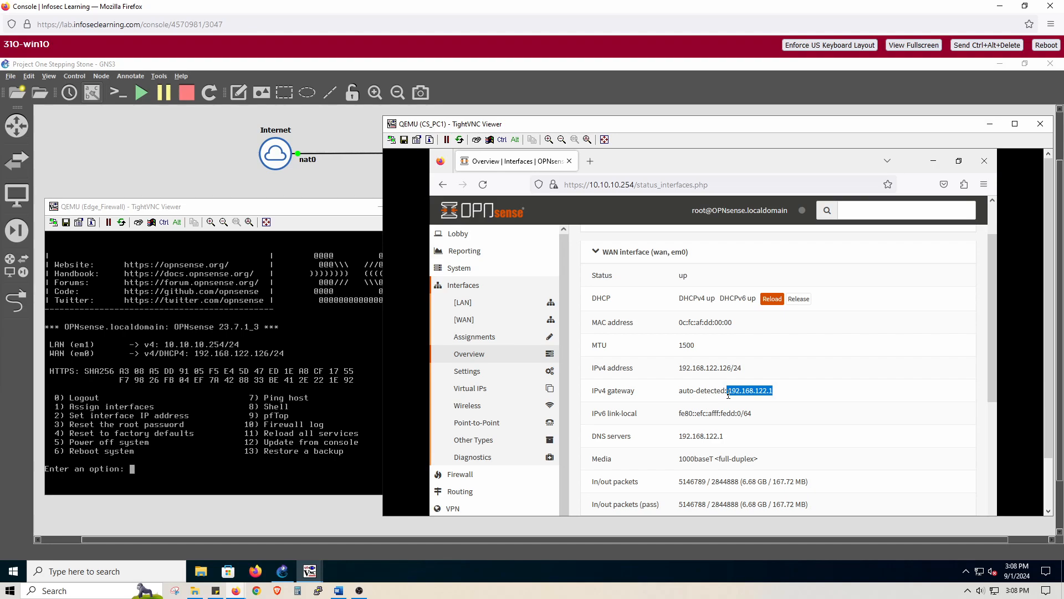
{"action": "left_click", "coordinate": [801, 395]}
{"action": "left_click_drag", "start_coordinate": [679, 368], "coordinate": [745, 370]}
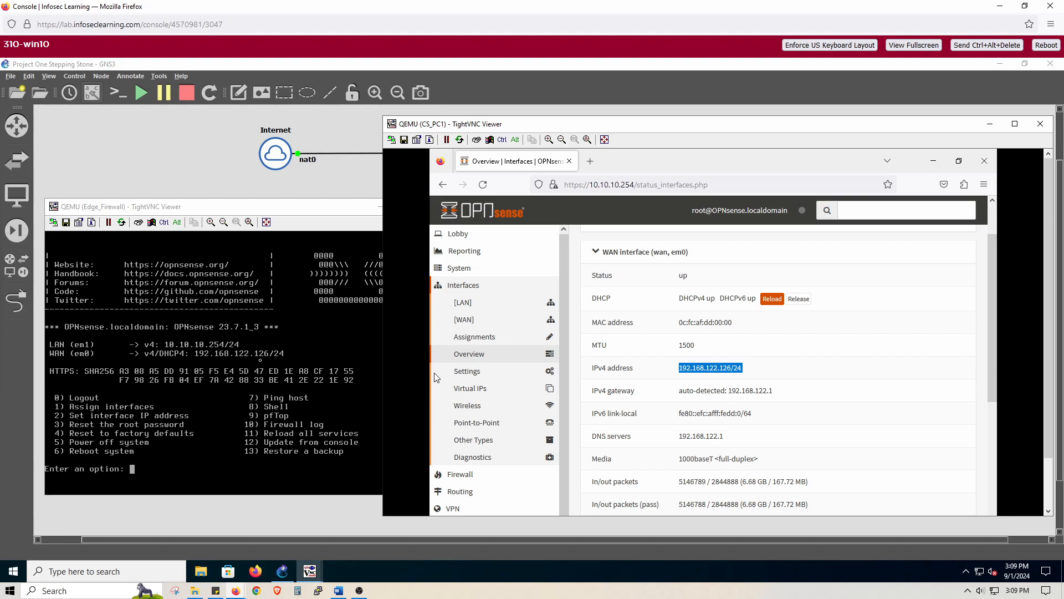
- Check the WAN interface's IPv4 gateway, and open and examine the firewall rules for the LAN interface
{"action": "left_click_drag", "start_coordinate": [758, 374], "coordinate": [725, 391]}
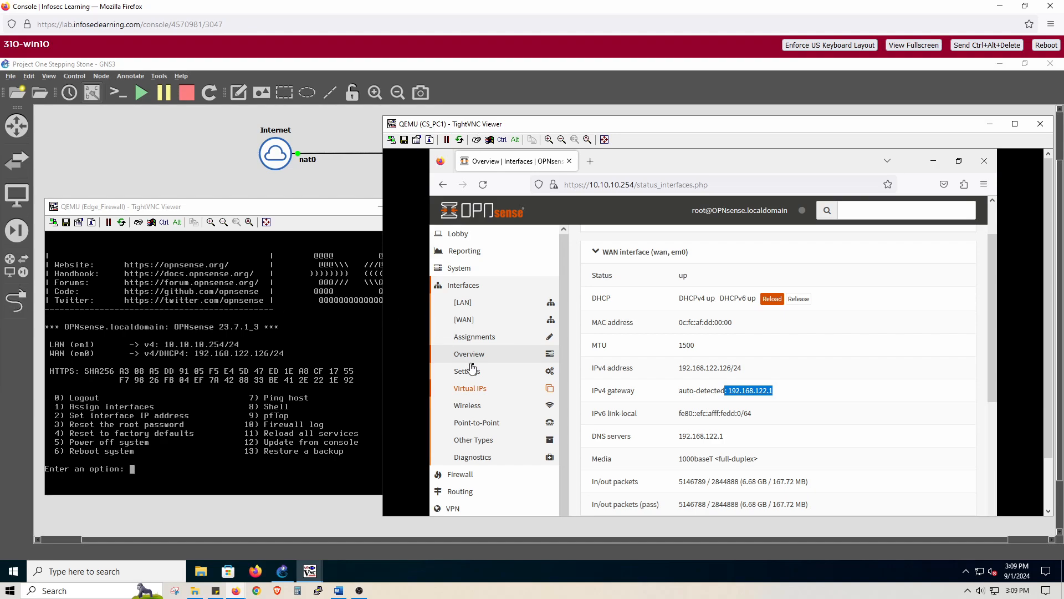
{"action": "left_click", "coordinate": [471, 475]}
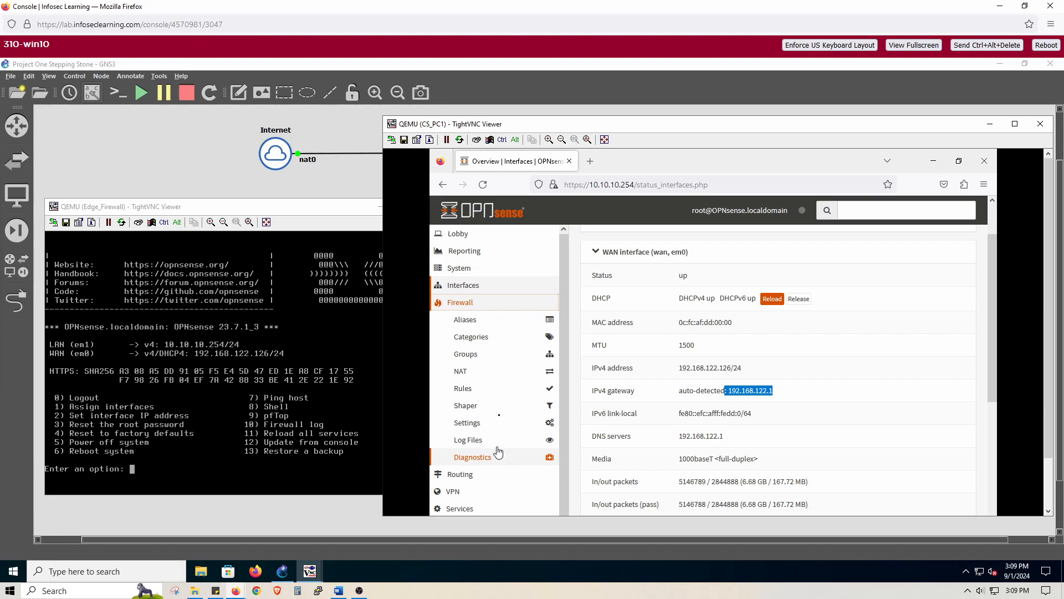
{"action": "left_click", "coordinate": [464, 393]}
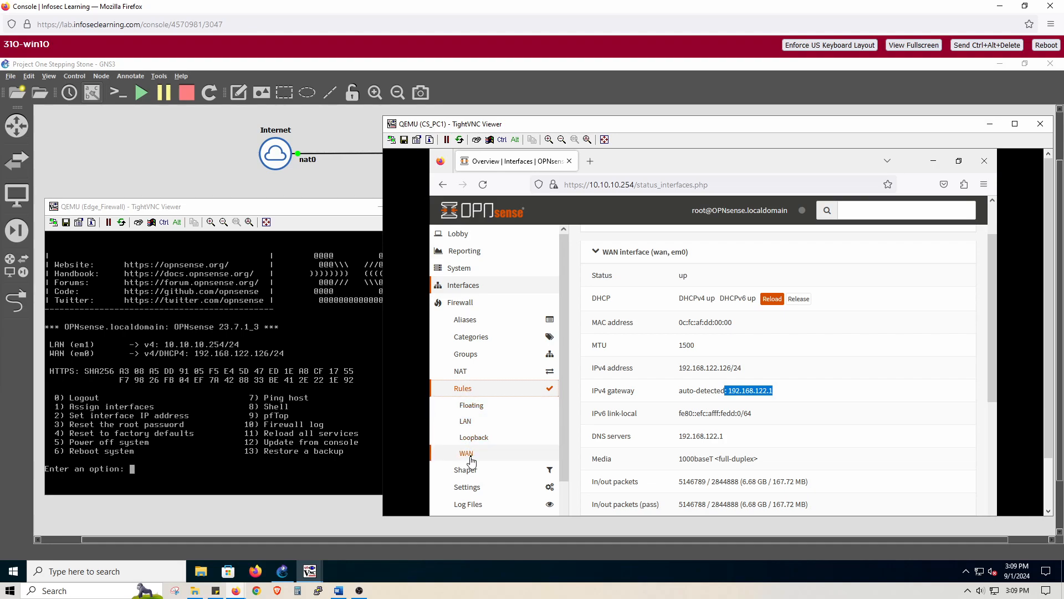
{"action": "left_click", "coordinate": [472, 425]}
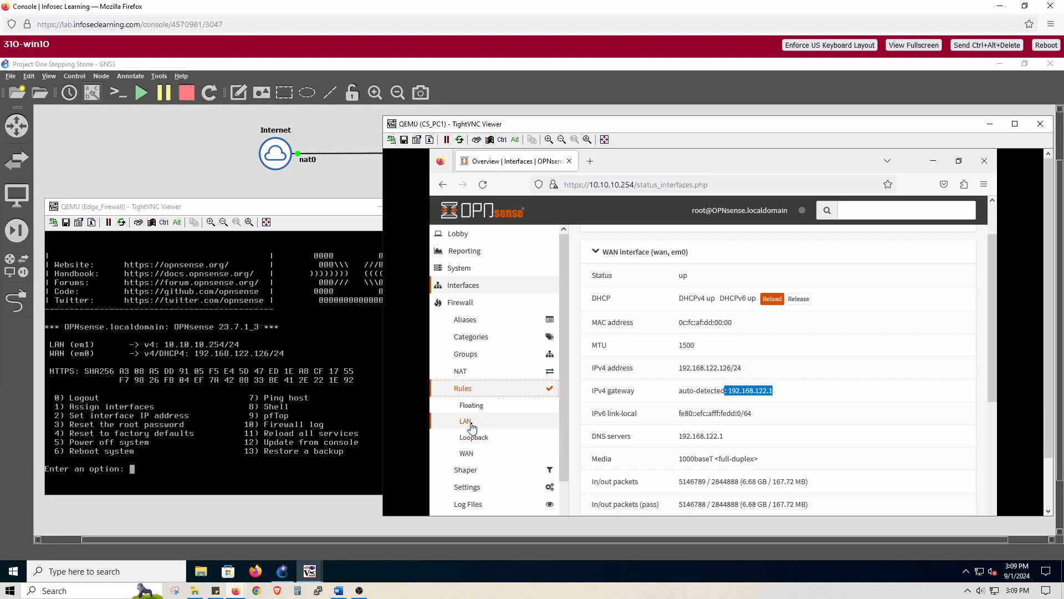
{"action": "left_click", "coordinate": [472, 426]}
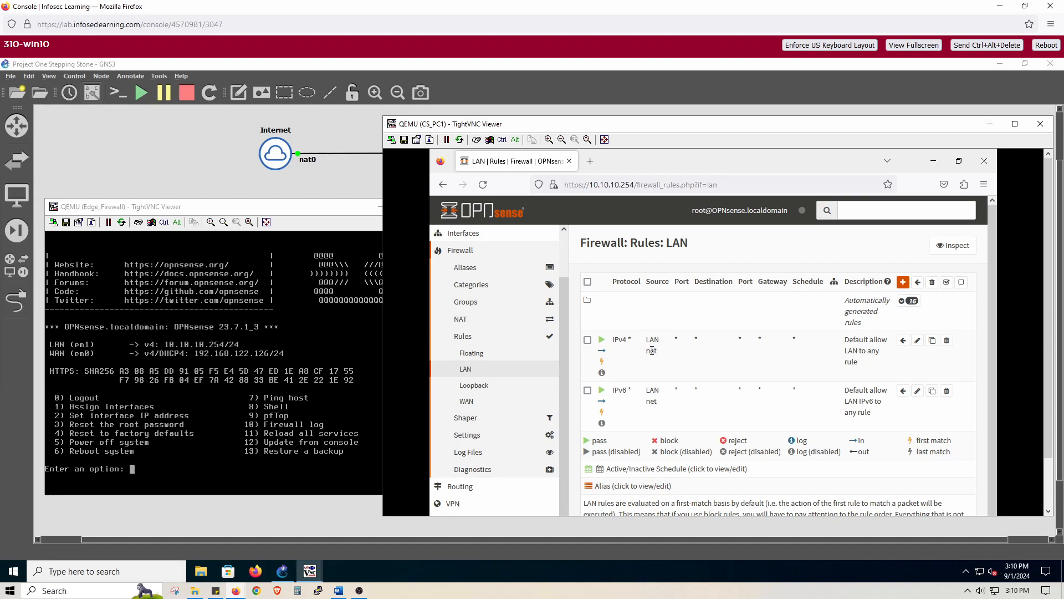
{"action": "scroll", "coordinate": [652, 350], "scroll_direction": "down", "scroll_amount": 1}
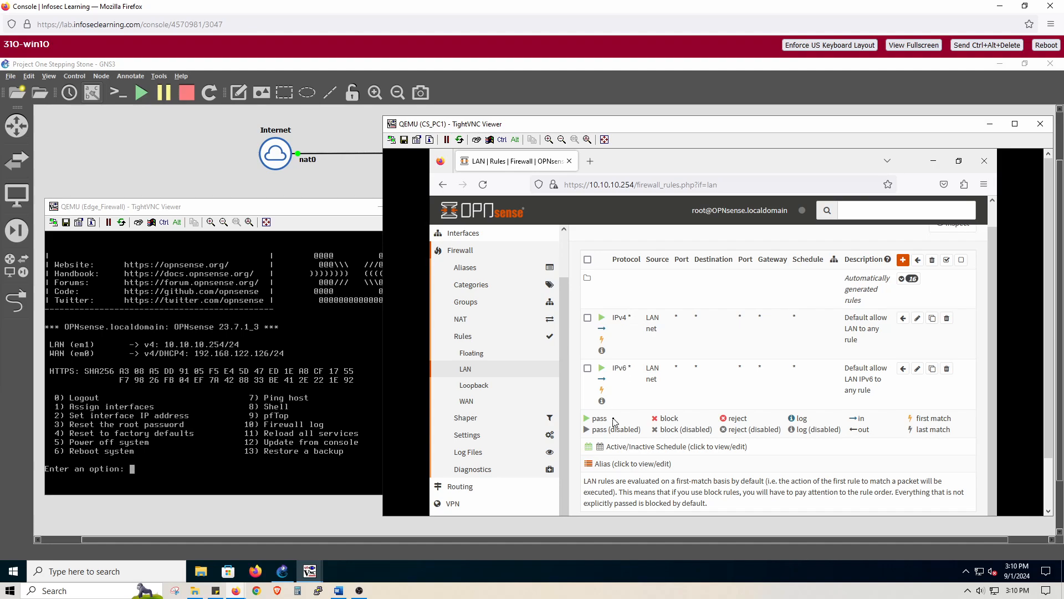
- Minimize the Edge_Firewall viewer and reposition the CS_PC1 viewer over the GNS3 topology
{"action": "left_click_drag", "start_coordinate": [611, 121], "coordinate": [890, 261]}
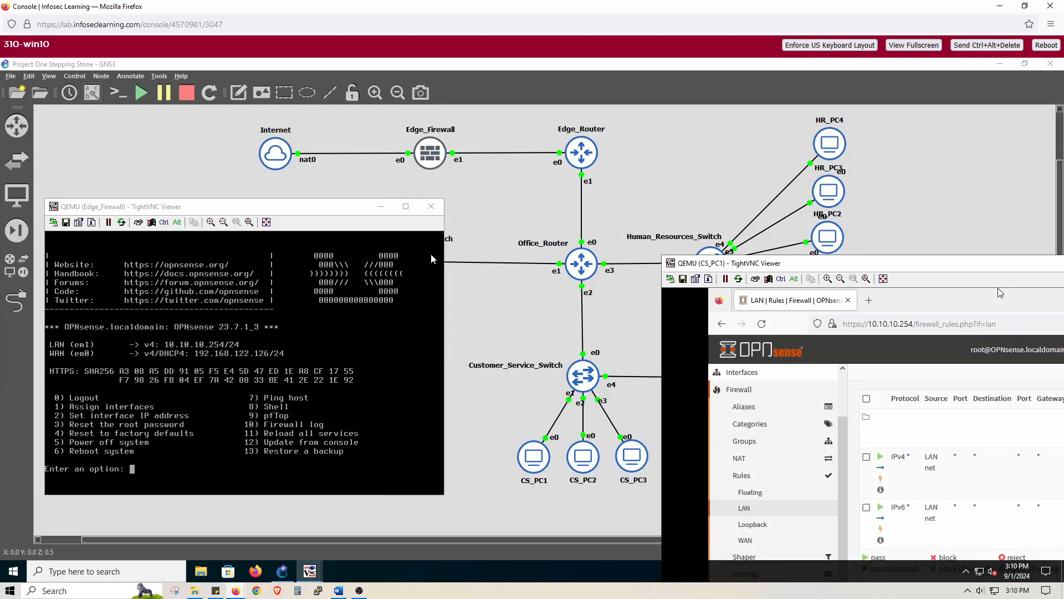
{"action": "left_click", "coordinate": [381, 206]}
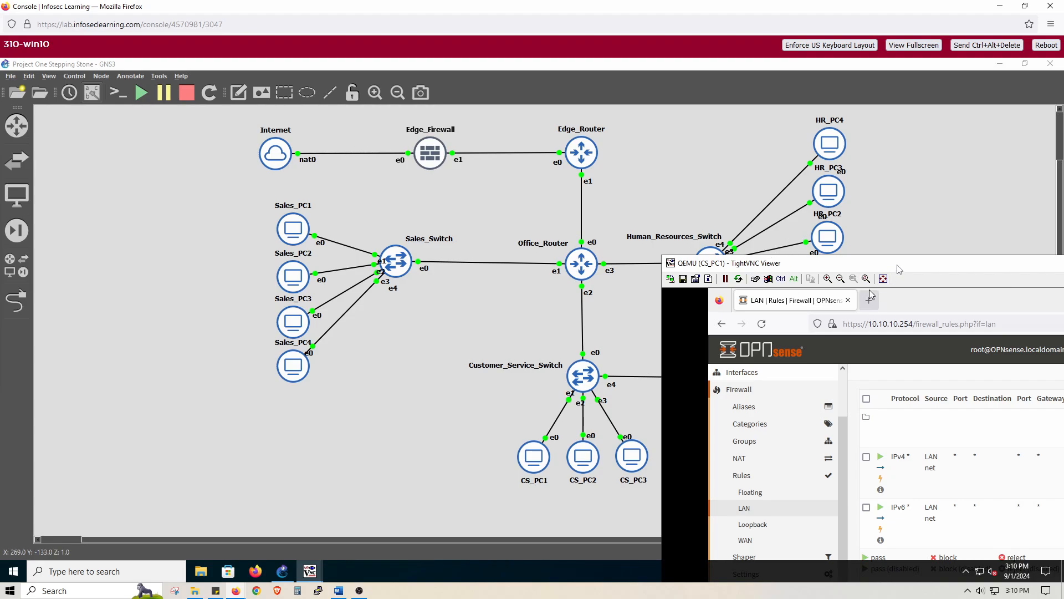
{"action": "left_click_drag", "start_coordinate": [790, 266], "coordinate": [618, 123]}
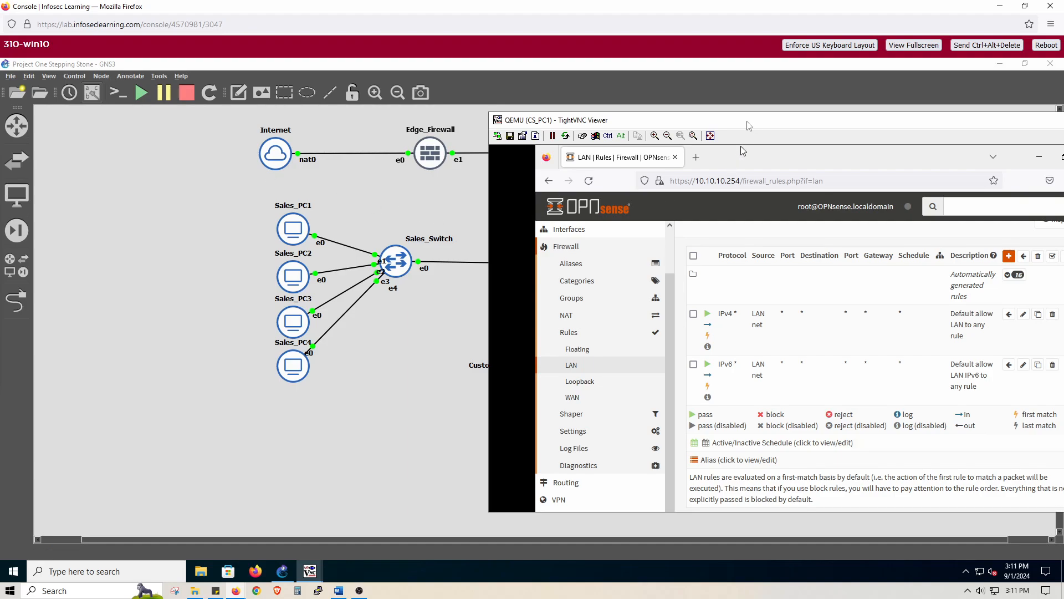
{"action": "left_click_drag", "start_coordinate": [750, 123], "coordinate": [668, 115]}
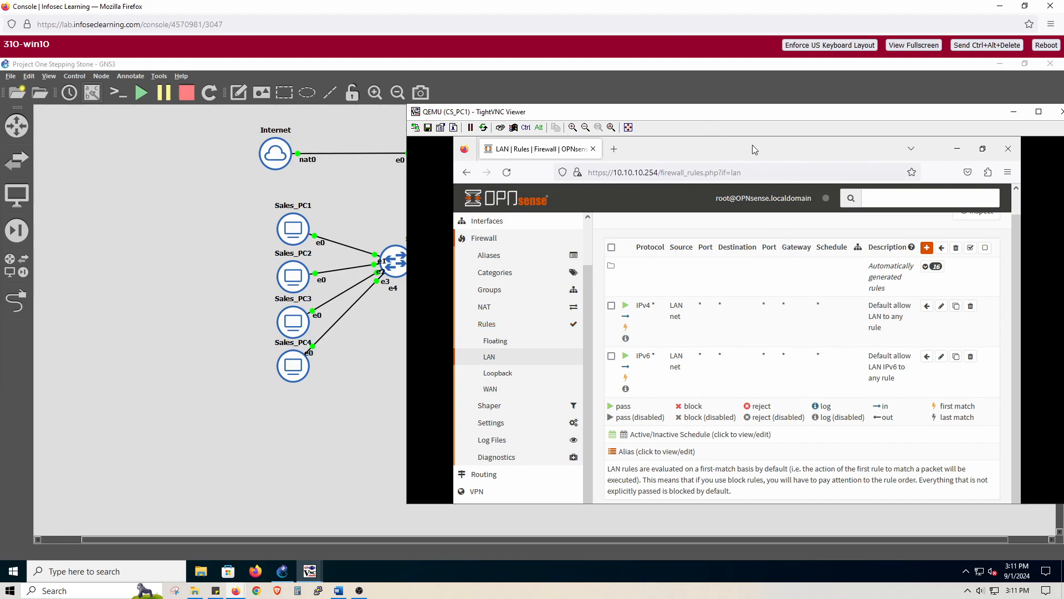
{"action": "left_click_drag", "start_coordinate": [710, 106], "coordinate": [710, 78]}
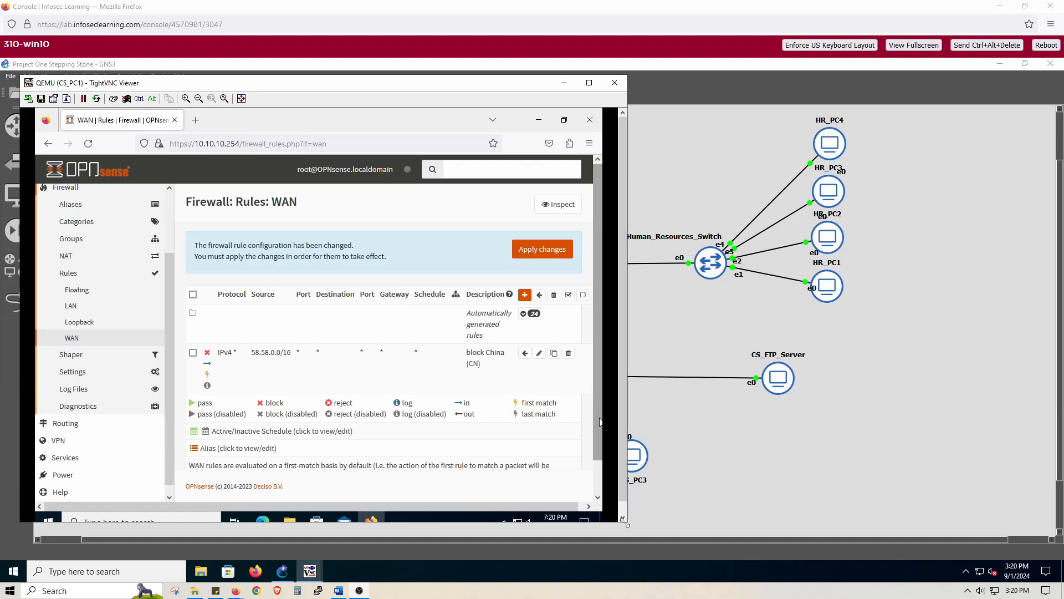
- Add a new firewall rule for the WAN interface and enlarge the CS_PC1 viewer to fit its browser
{"action": "left_click_drag", "start_coordinate": [630, 534], "coordinate": [633, 538]}
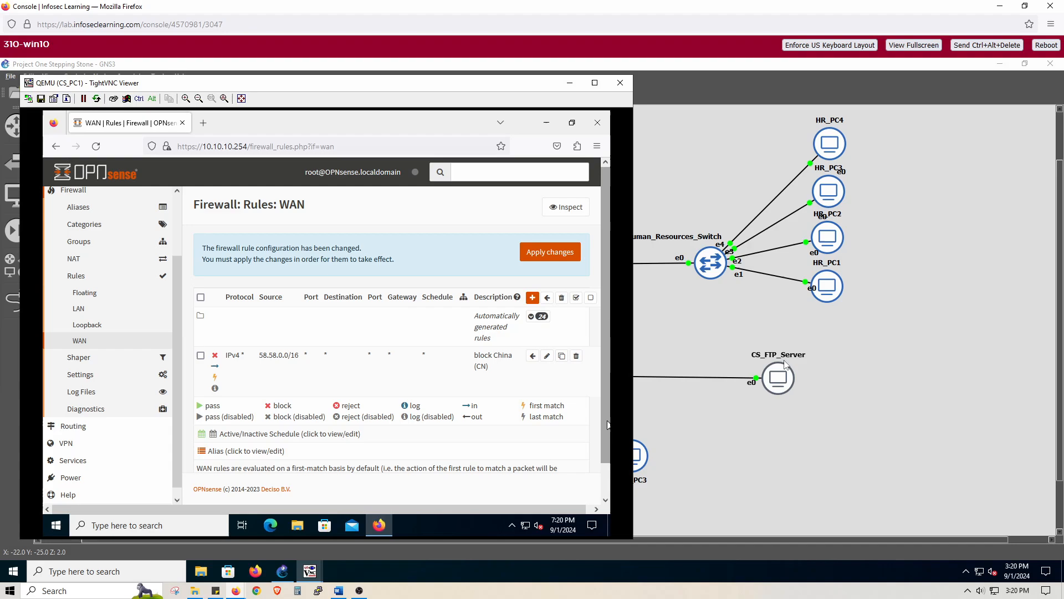
{"action": "left_click", "coordinate": [531, 300]}
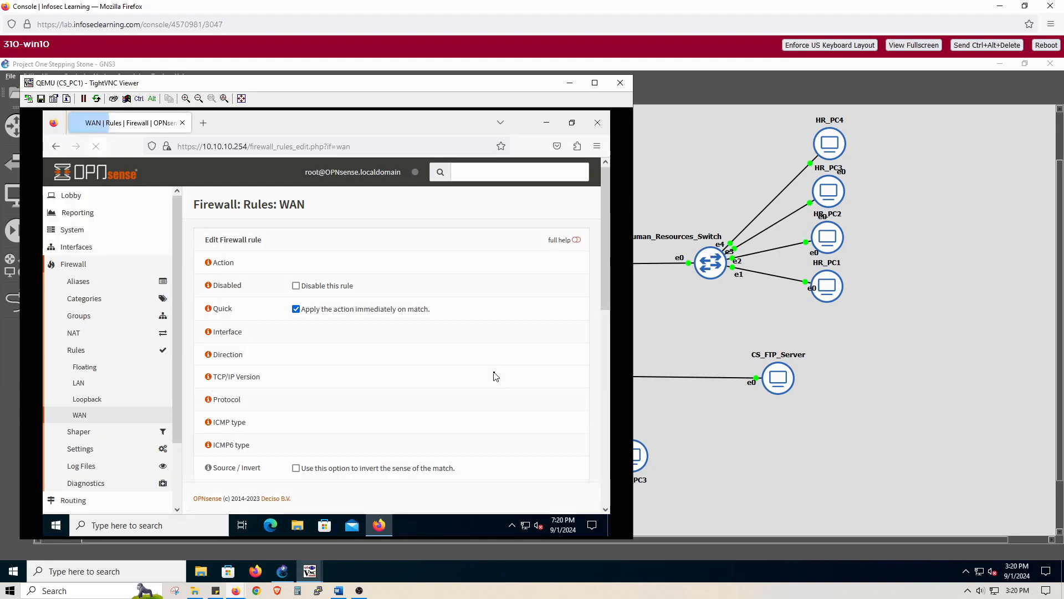
{"action": "scroll", "coordinate": [496, 377], "scroll_direction": "down", "scroll_amount": 3}
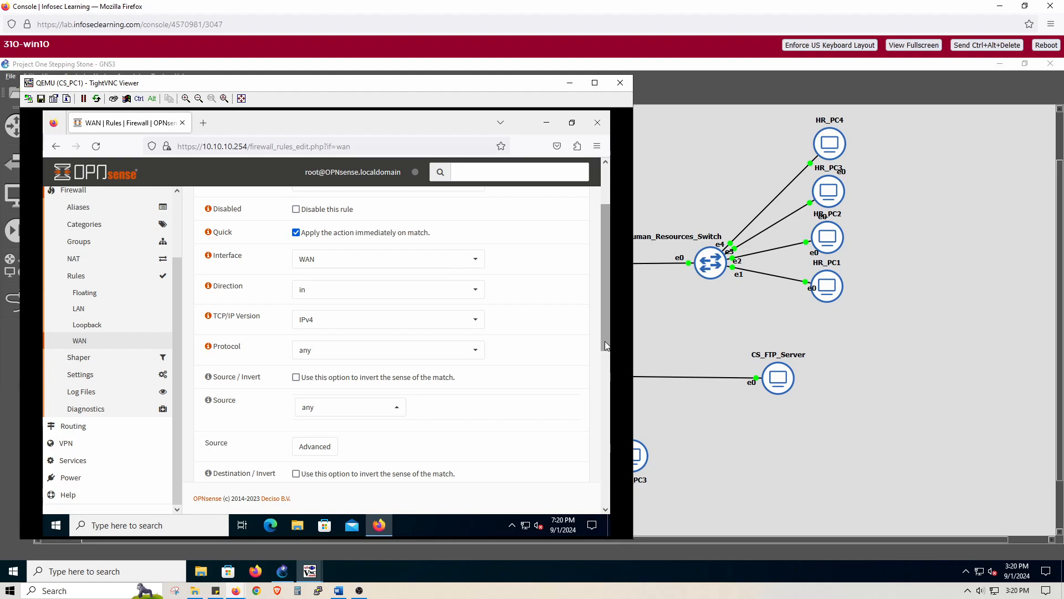
{"action": "left_click_drag", "start_coordinate": [632, 538], "coordinate": [680, 565]}
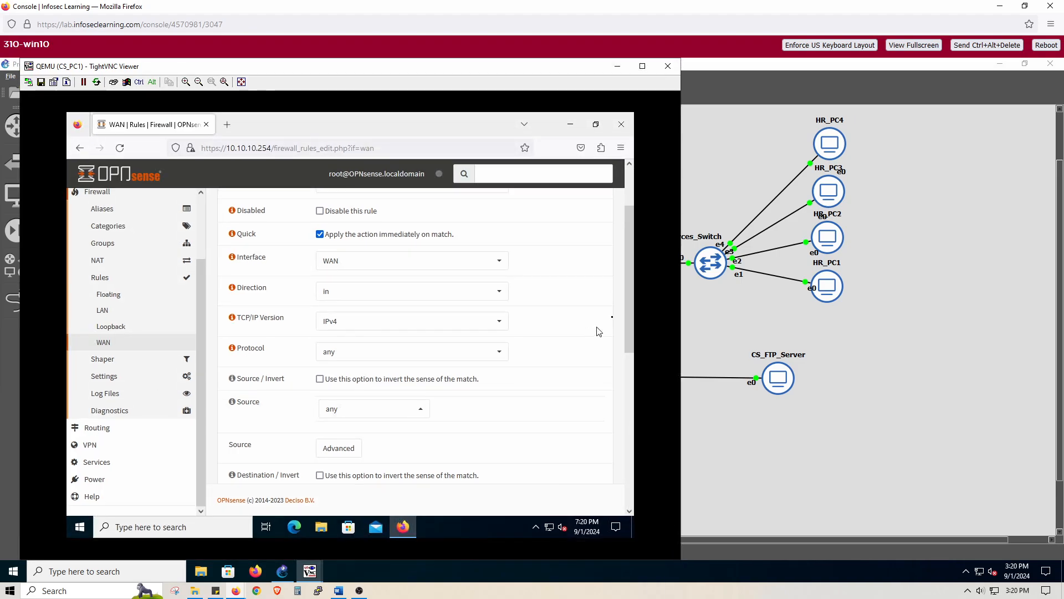
{"action": "left_click_drag", "start_coordinate": [629, 311], "coordinate": [631, 269]}
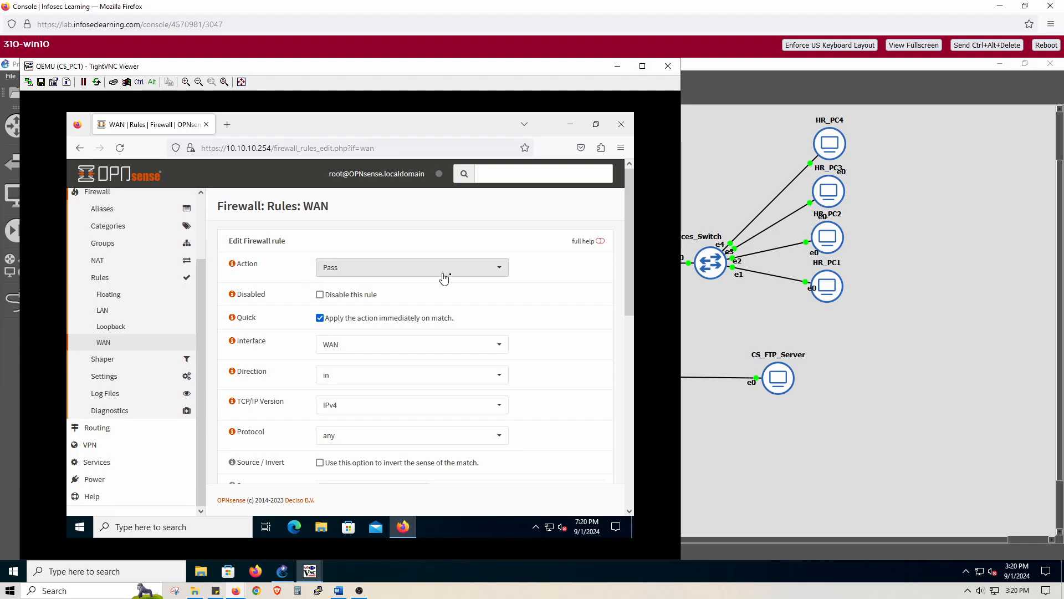
- Set the new WAN rule's protocol to TCP
{"action": "scroll", "coordinate": [548, 321], "scroll_direction": "down", "scroll_amount": 1}
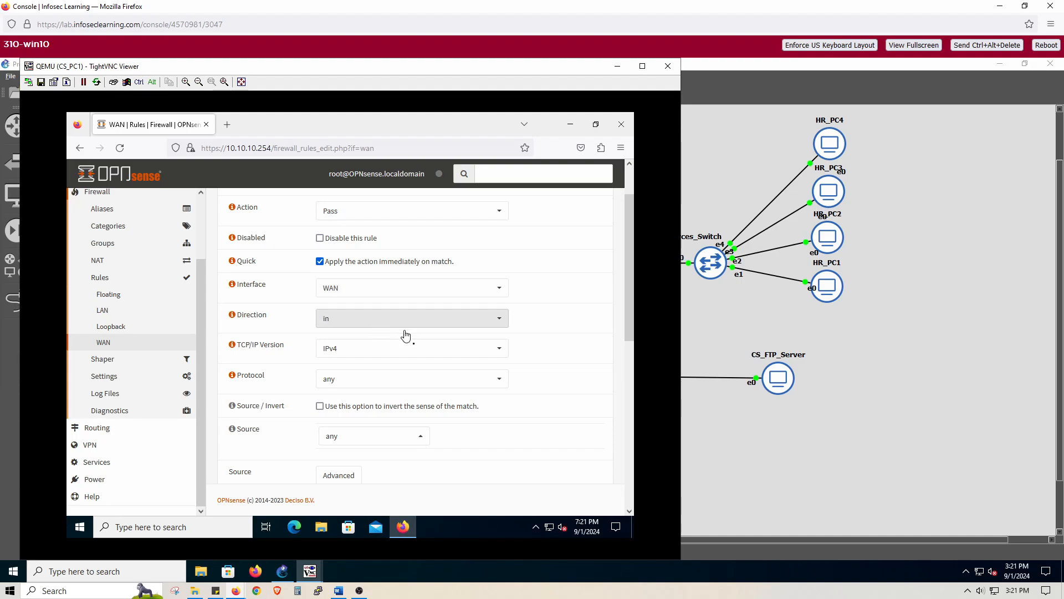
{"action": "scroll", "coordinate": [570, 375], "scroll_direction": "down", "scroll_amount": 1}
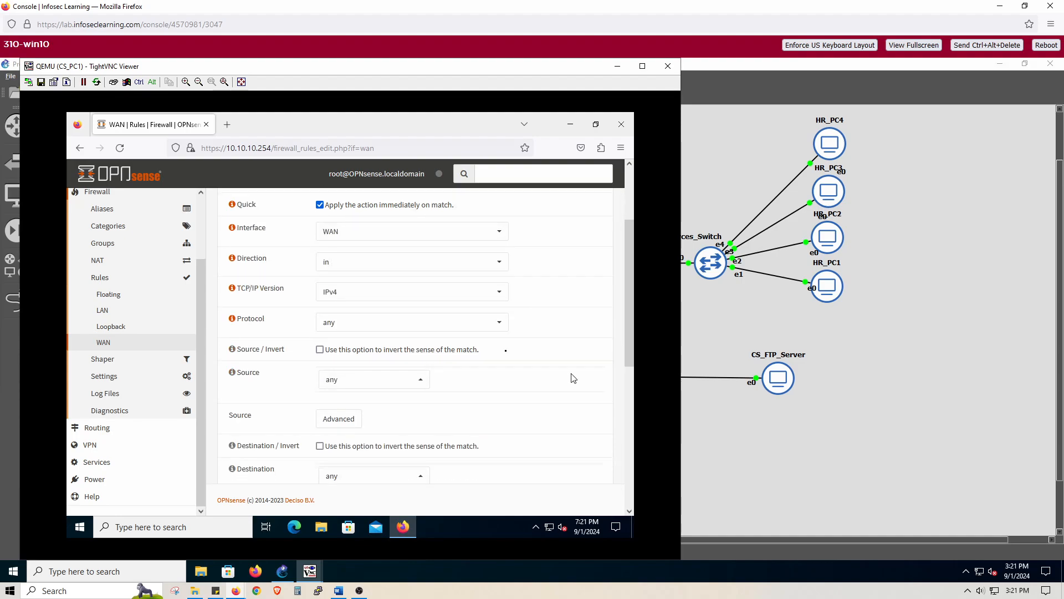
{"action": "left_click", "coordinate": [471, 332]}
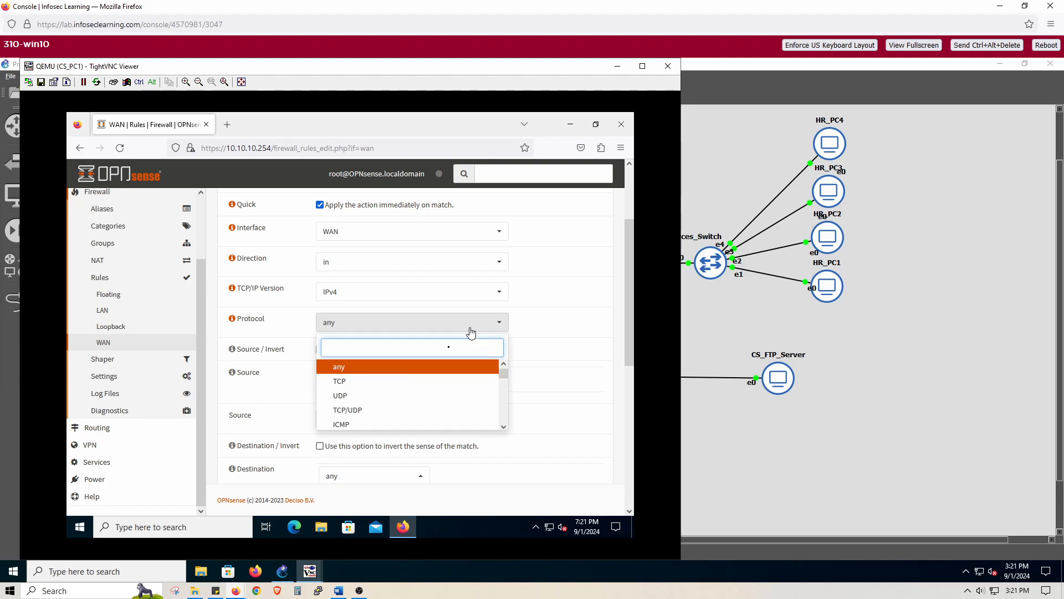
{"action": "left_click", "coordinate": [458, 385]}
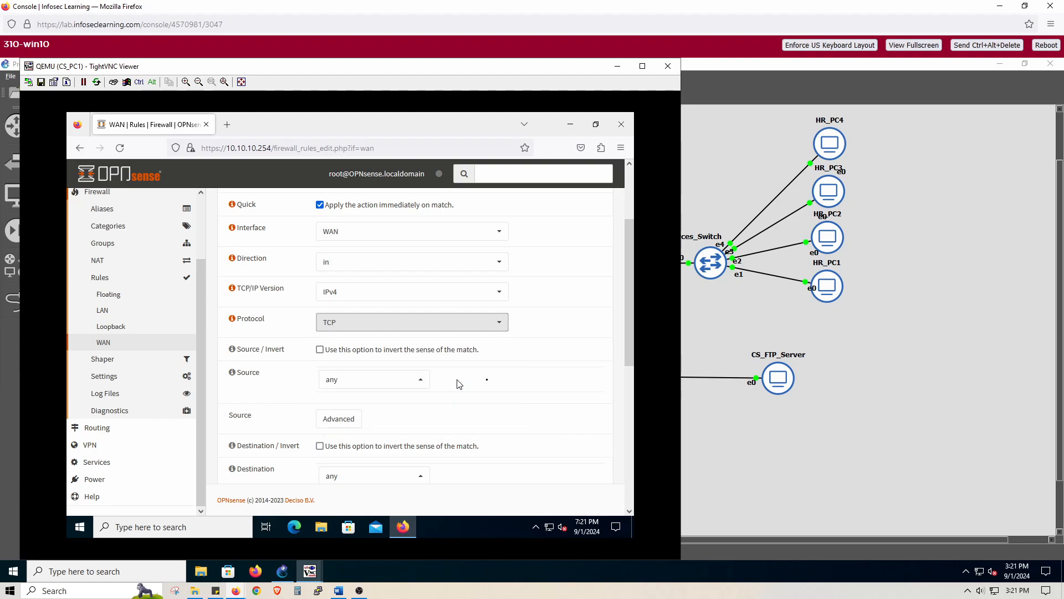
- Set the new WAN rule's destination to LAN address
{"action": "scroll", "coordinate": [543, 385], "scroll_direction": "down", "scroll_amount": 2}
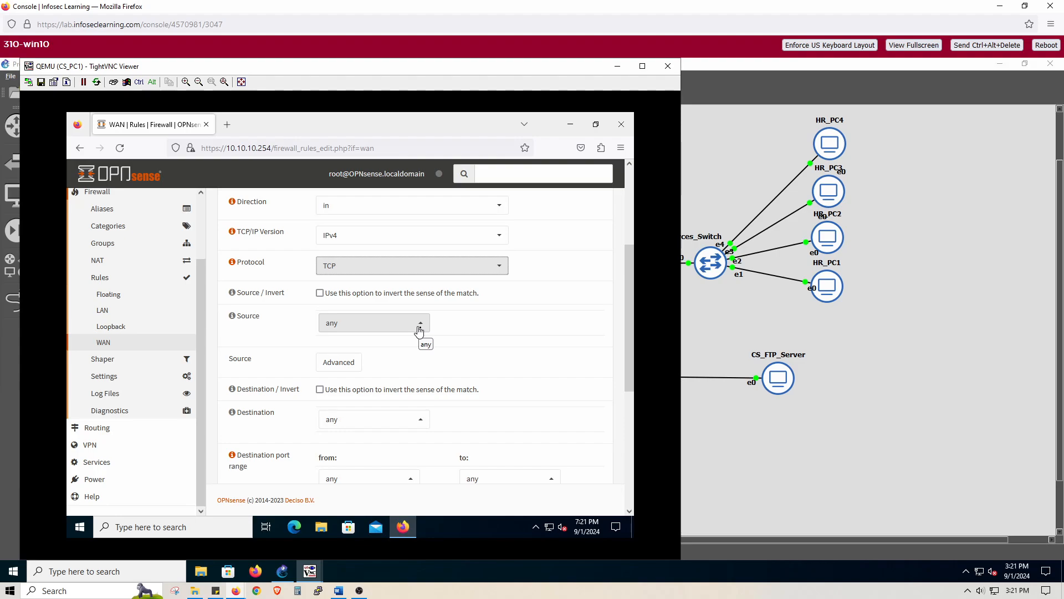
{"action": "scroll", "coordinate": [504, 360], "scroll_direction": "down", "scroll_amount": 2}
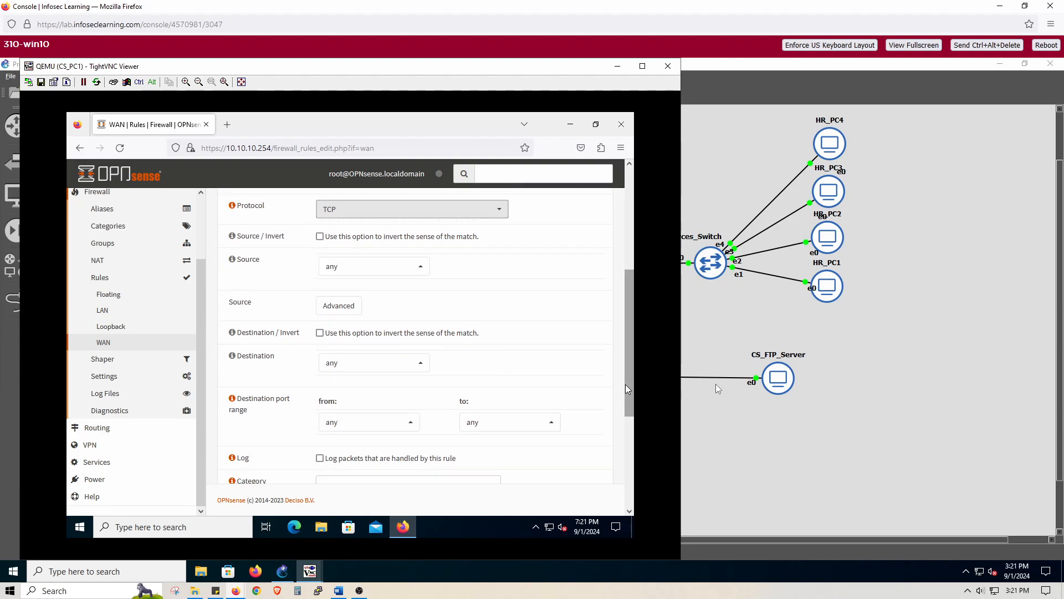
{"action": "left_click", "coordinate": [421, 362]}
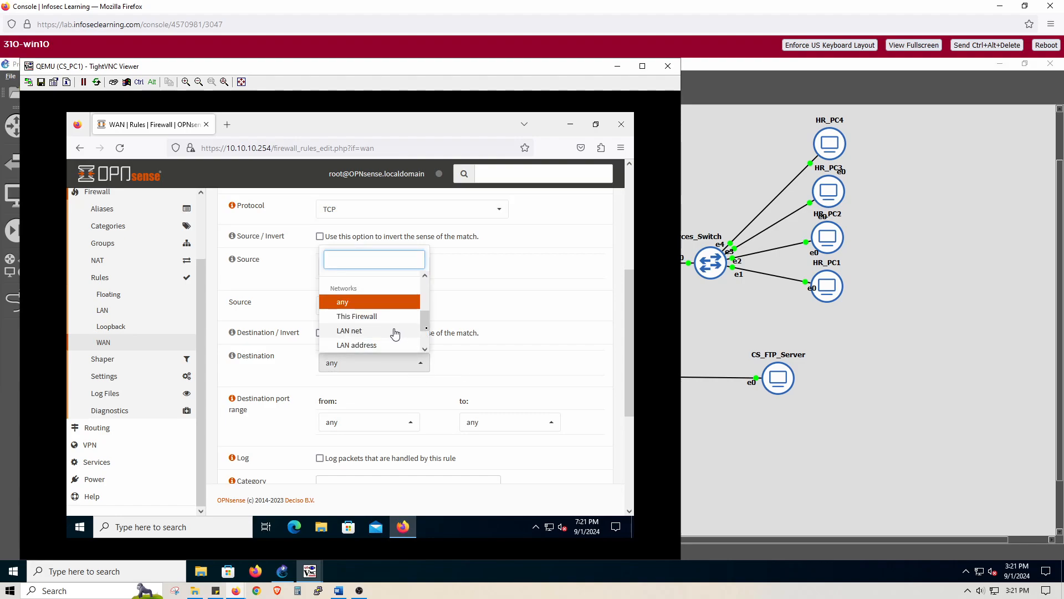
{"action": "left_click_drag", "start_coordinate": [425, 328], "coordinate": [426, 339]}
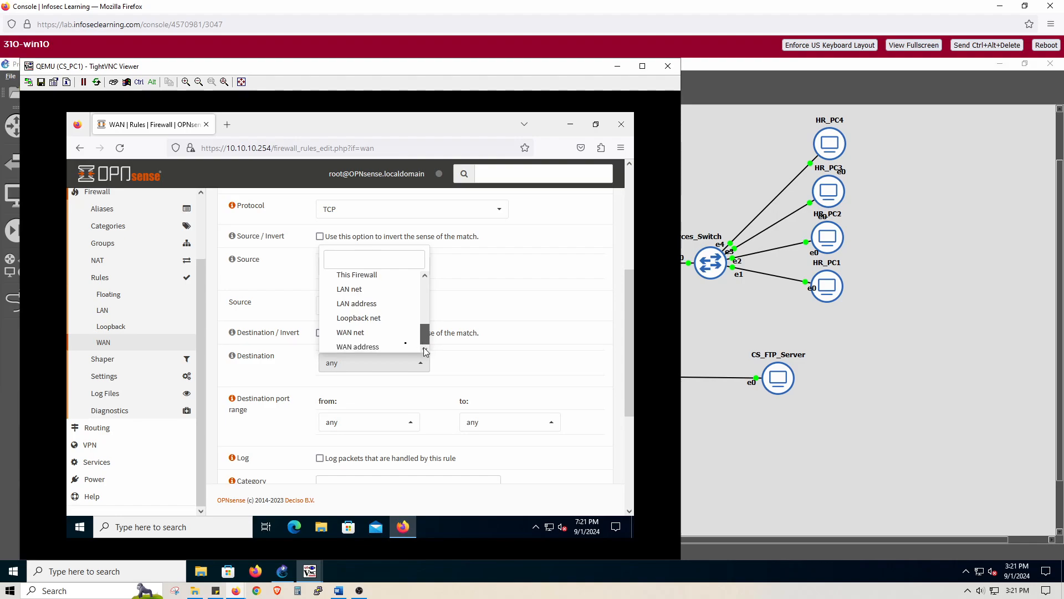
{"action": "left_click", "coordinate": [370, 311]}
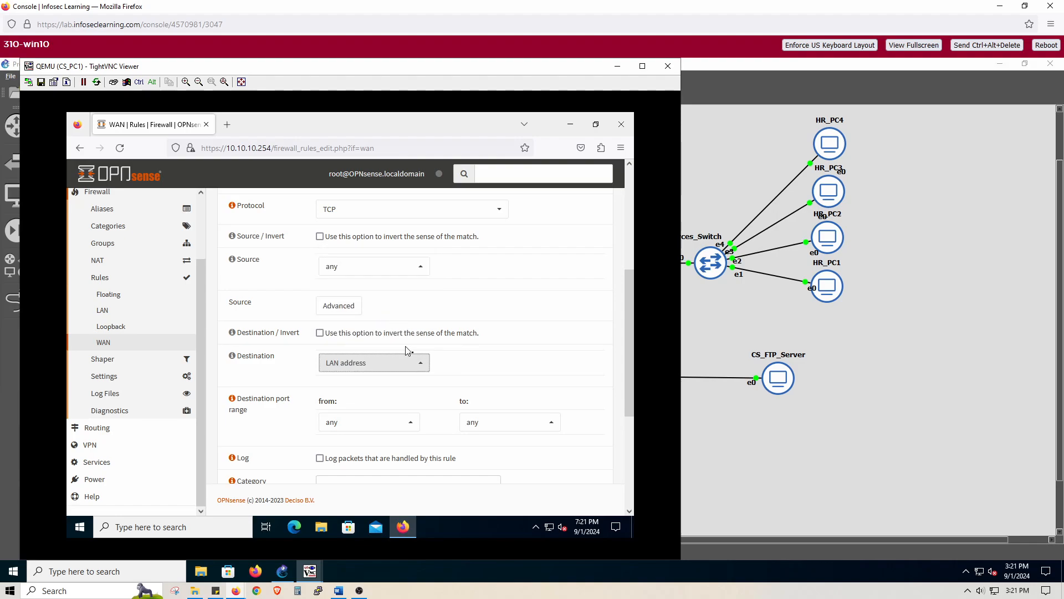
- Change the WAN rule's destination type to Single host or Network
{"action": "left_click", "coordinate": [418, 363]}
{"action": "scroll", "coordinate": [393, 329], "scroll_direction": "down", "scroll_amount": 2}
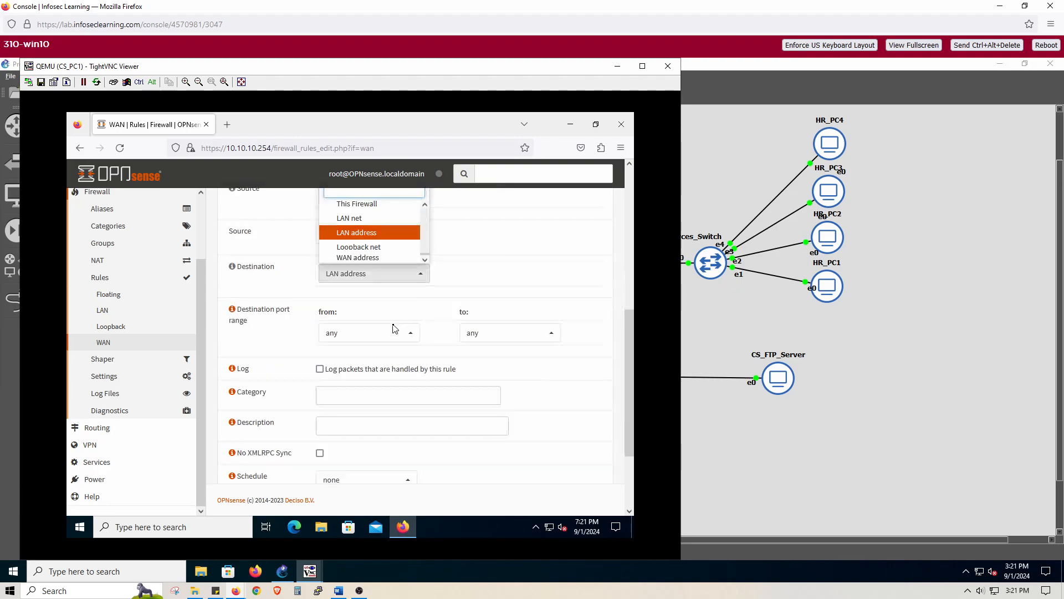
{"action": "scroll", "coordinate": [491, 330], "scroll_direction": "up", "scroll_amount": 1}
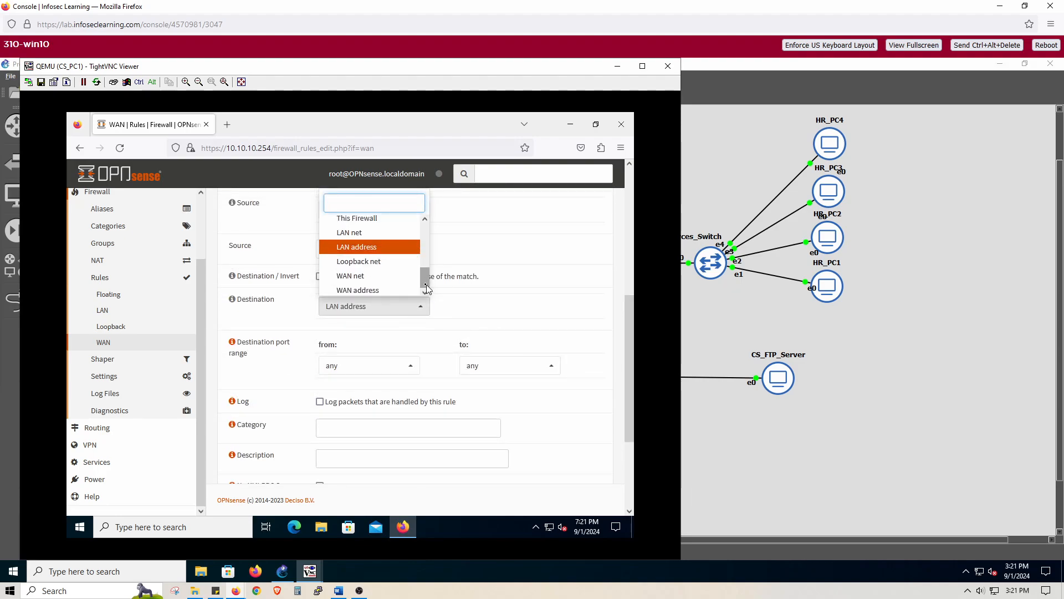
{"action": "left_click_drag", "start_coordinate": [424, 281], "coordinate": [438, 230]}
{"action": "left_click", "coordinate": [393, 223]}
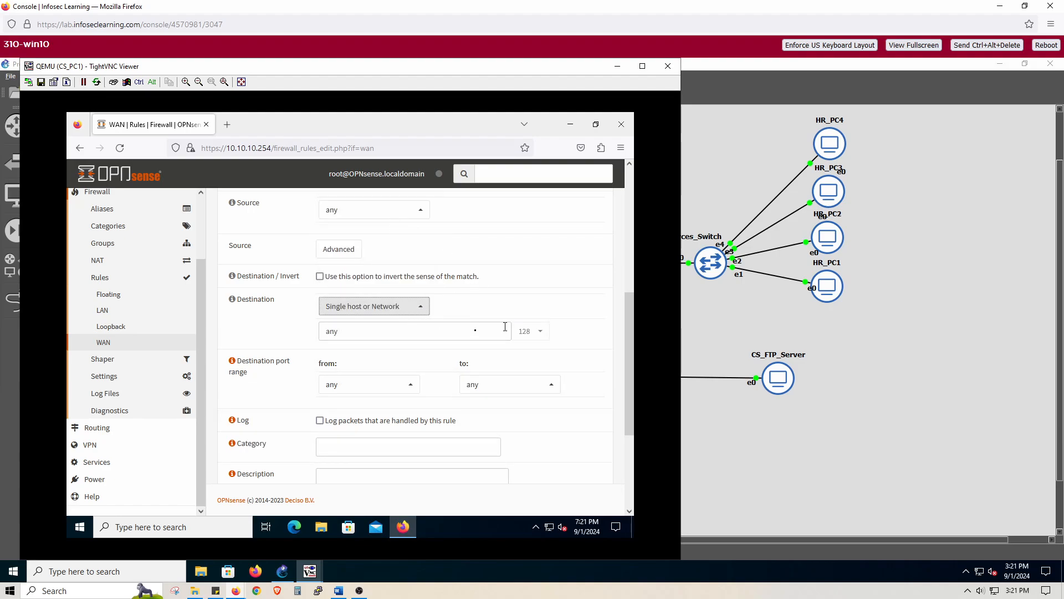
- Enter 192.168.1.1 as the rule's destination address with a prefix length of 32
{"action": "left_click", "coordinate": [488, 331]}
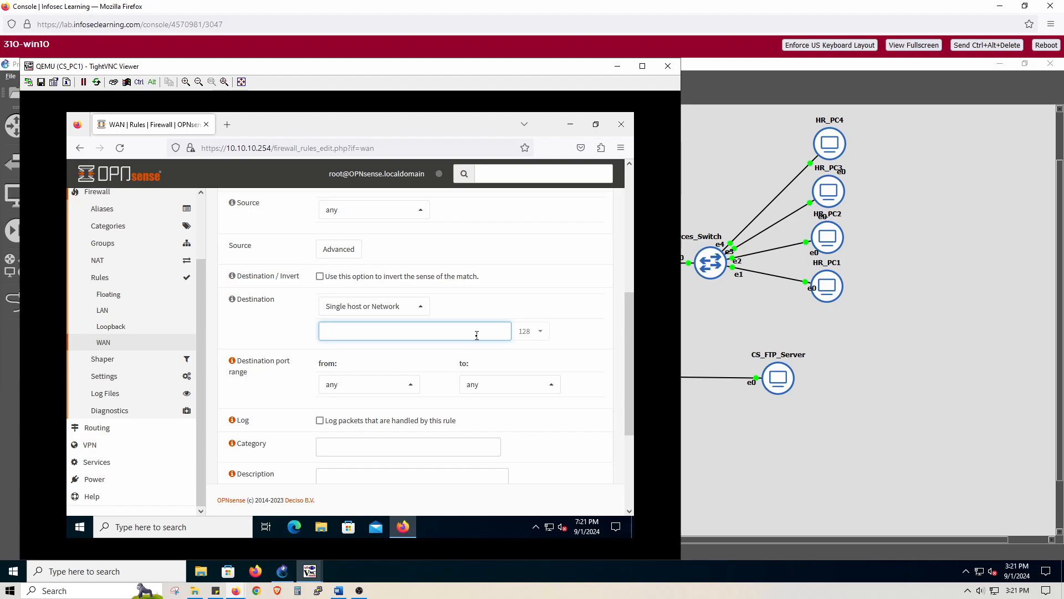
{"action": "type", "text": "10.10"}
{"action": "key", "text": "BackSpace"}
{"action": "key", "text": "BackSpace"}
{"action": "key", "text": "BackSpace"}
{"action": "type", "text": "192"}
{"action": "left_click", "coordinate": [535, 333]}
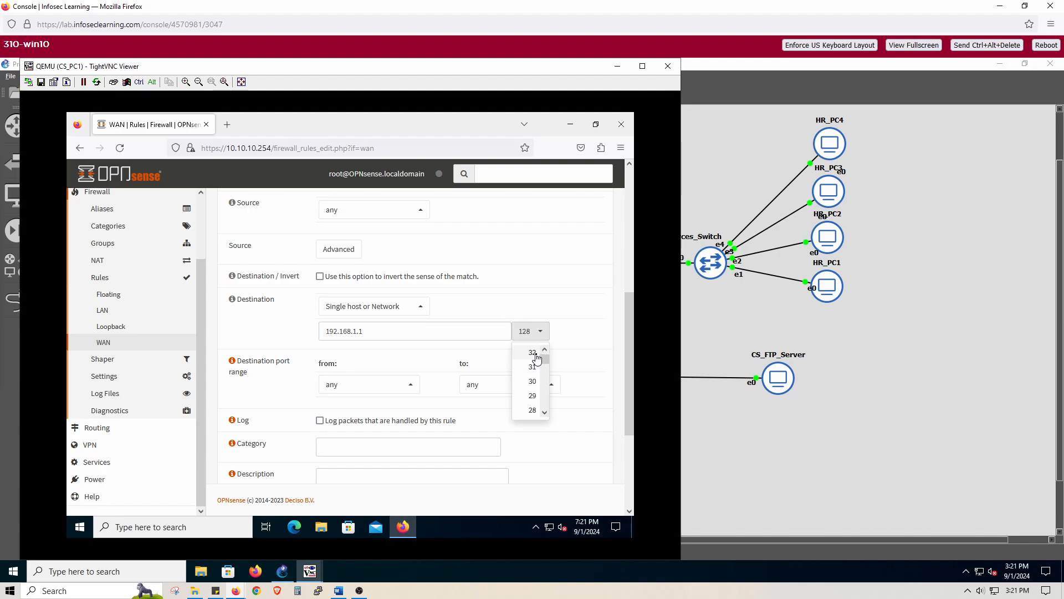
{"action": "left_click", "coordinate": [536, 354]}
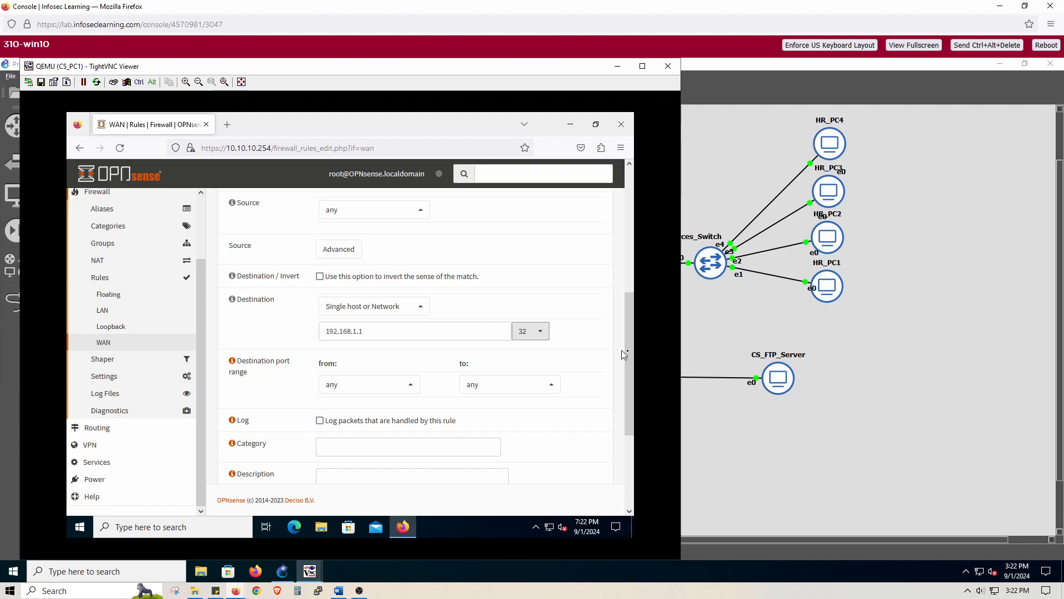
- Set the new WAN rule's destination port range to HTTPS
{"action": "left_click_drag", "start_coordinate": [632, 358], "coordinate": [634, 375]}
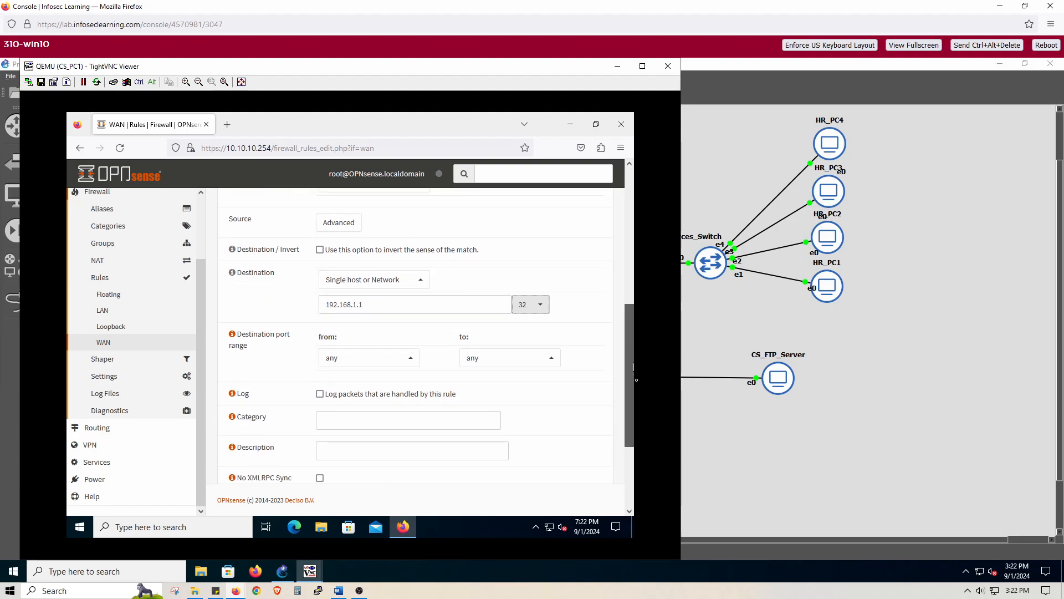
{"action": "scroll", "coordinate": [499, 388], "scroll_direction": "down", "scroll_amount": 1}
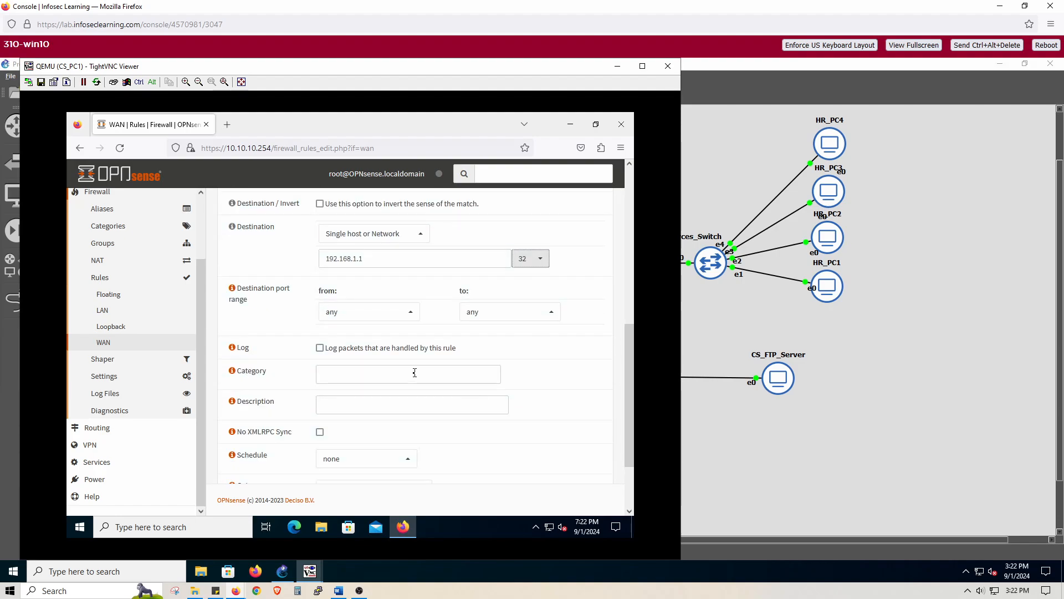
{"action": "left_click", "coordinate": [411, 315]}
{"action": "scroll", "coordinate": [401, 371], "scroll_direction": "up", "scroll_amount": 3}
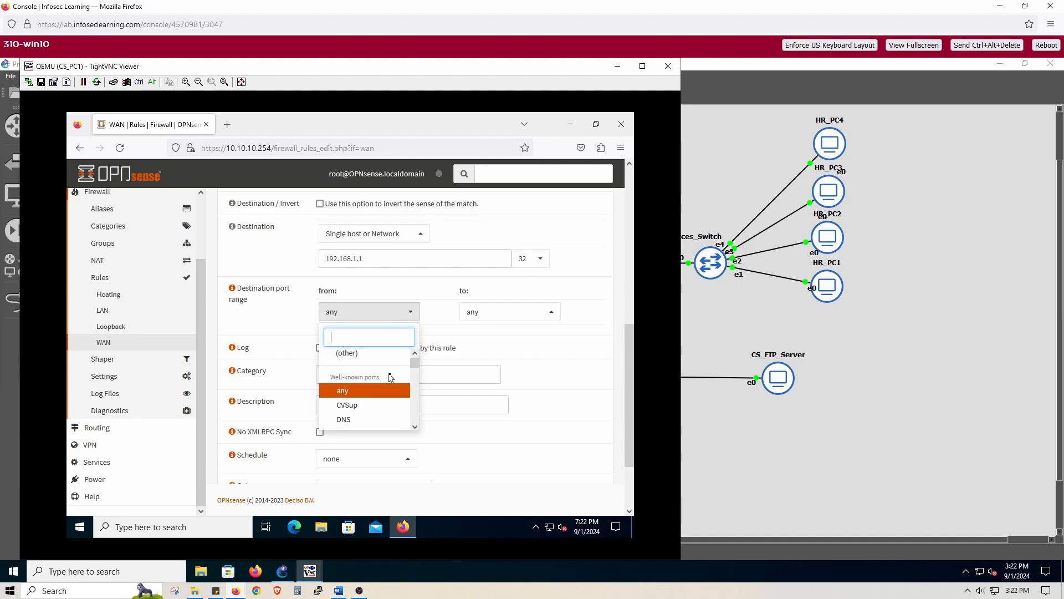
{"action": "scroll", "coordinate": [394, 382], "scroll_direction": "down", "scroll_amount": 3}
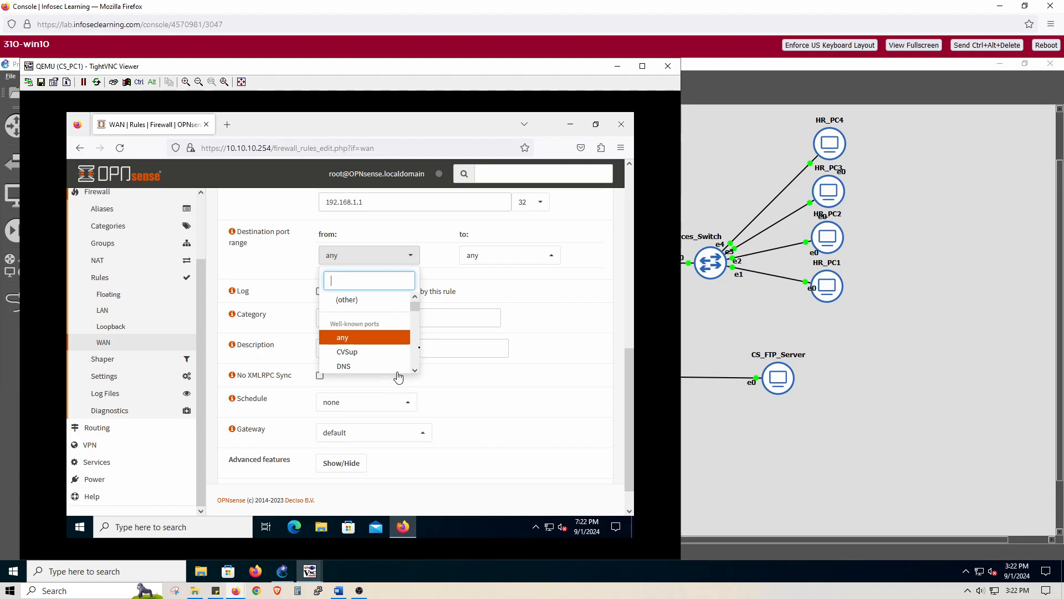
{"action": "left_click_drag", "start_coordinate": [417, 312], "coordinate": [420, 319]}
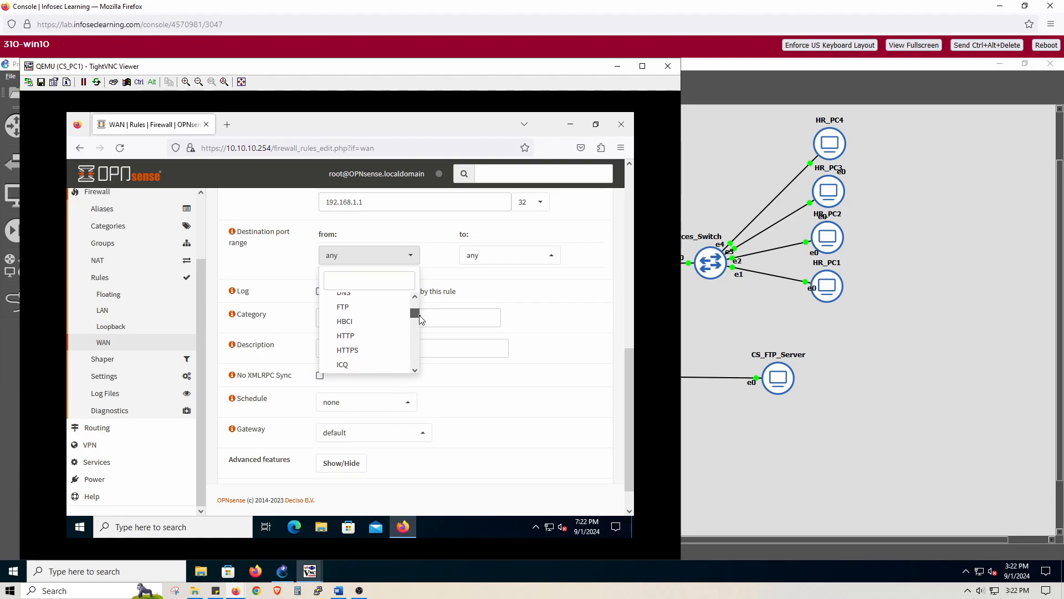
{"action": "left_click", "coordinate": [367, 350]}
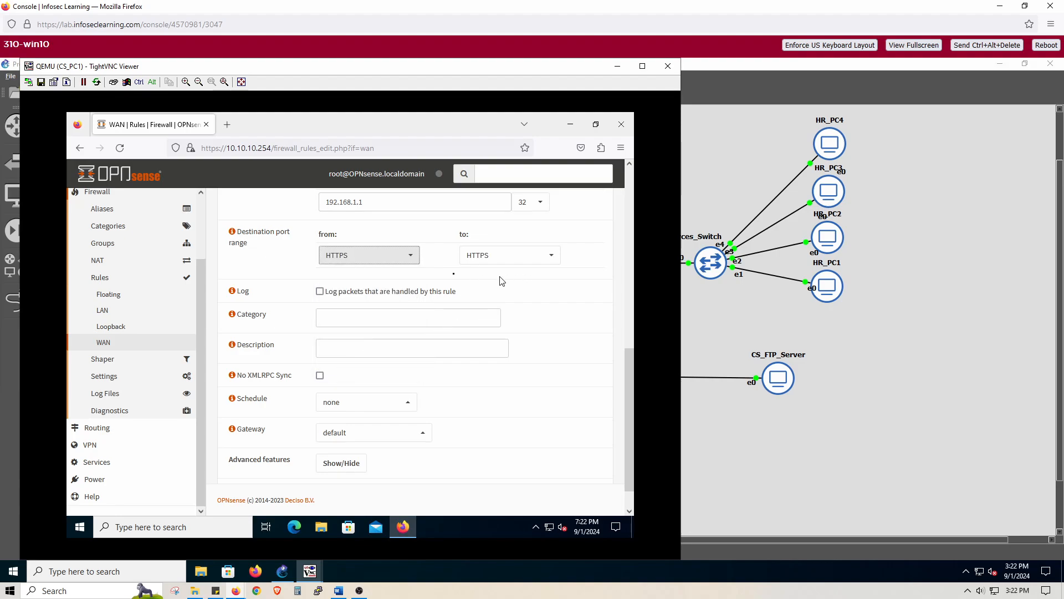
- Change the destination port range to (other) and enter custom port 443 for both its start and end
{"action": "left_click", "coordinate": [412, 263]}
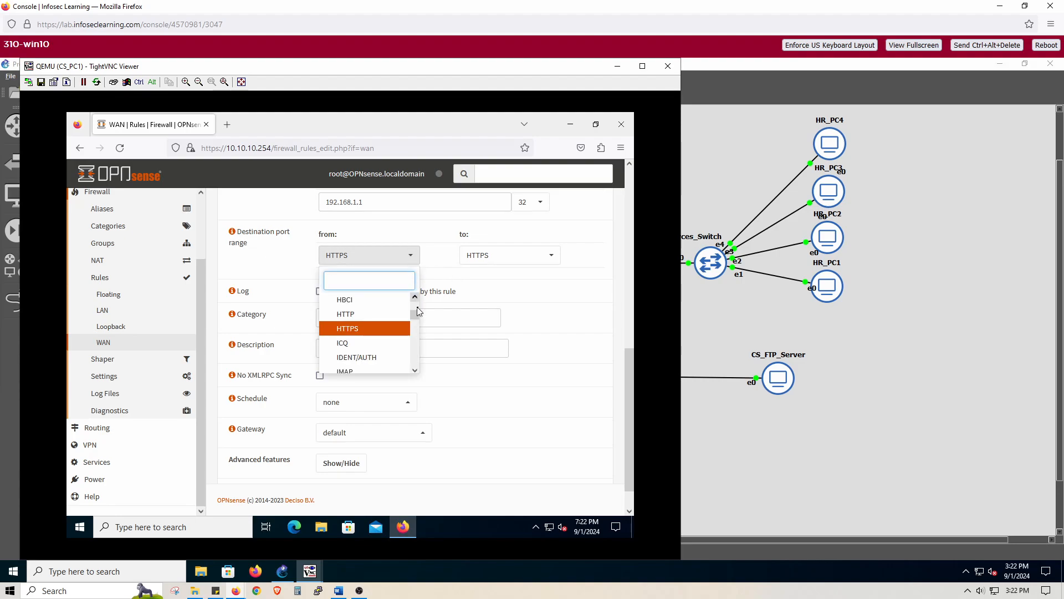
{"action": "left_click_drag", "start_coordinate": [415, 314], "coordinate": [414, 302]}
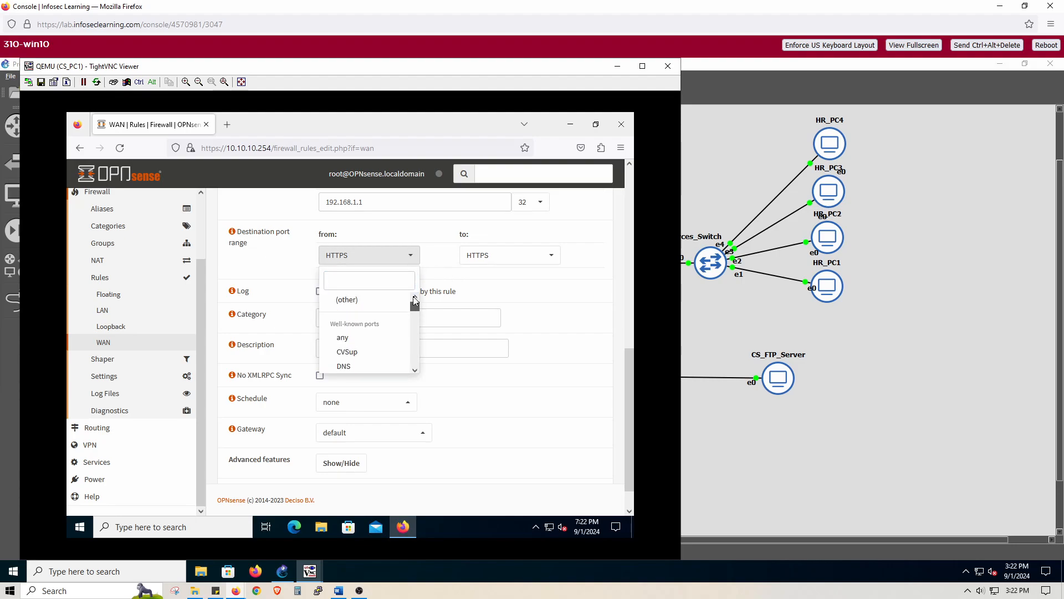
{"action": "left_click", "coordinate": [384, 300]}
{"action": "left_click", "coordinate": [372, 281]}
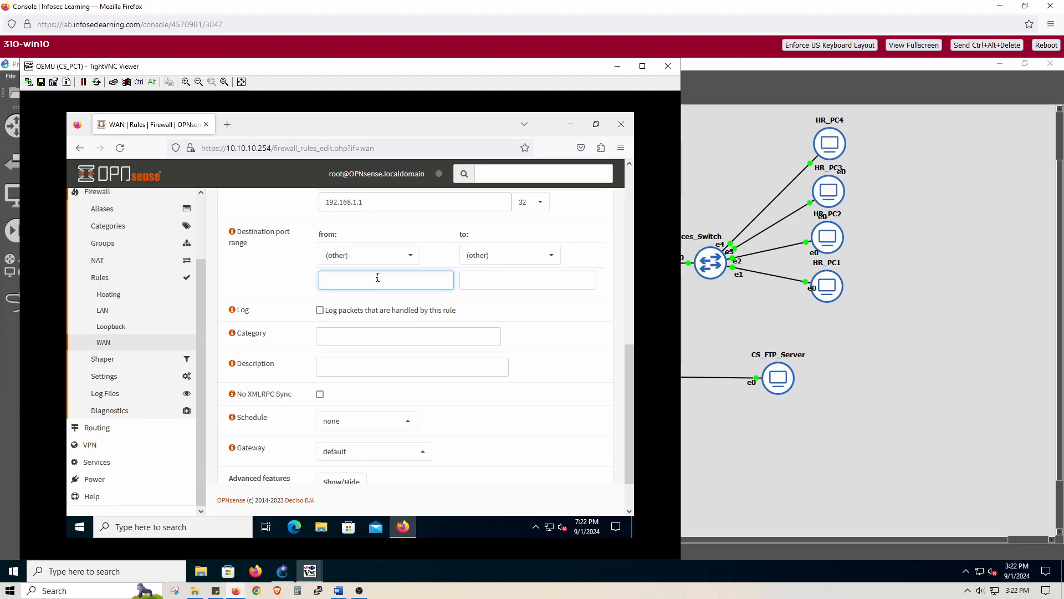
{"action": "type", "text": "443"}
{"action": "left_click", "coordinate": [483, 287]}
{"action": "type", "text": "443"}
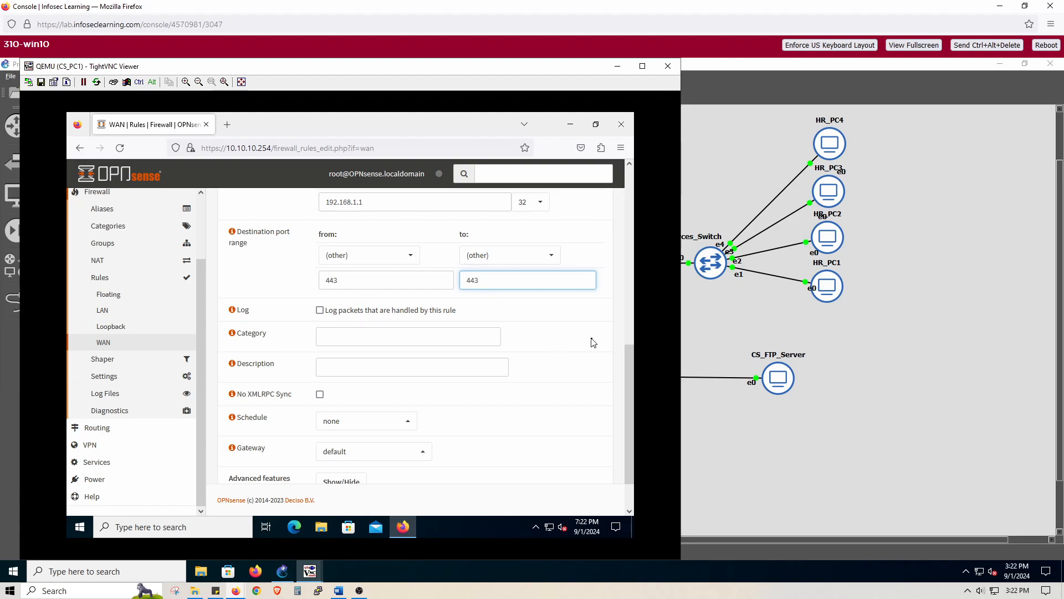
{"action": "left_click", "coordinate": [607, 319]}
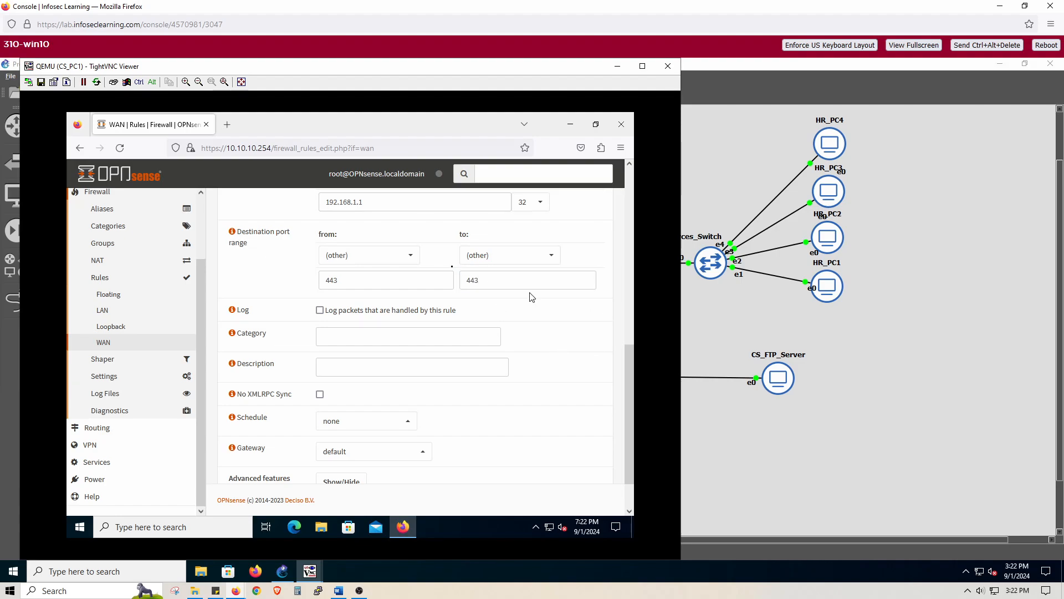
- Switch the destination port range from the custom port entries back to the predefined HTTPS option
{"action": "left_click", "coordinate": [411, 256]}
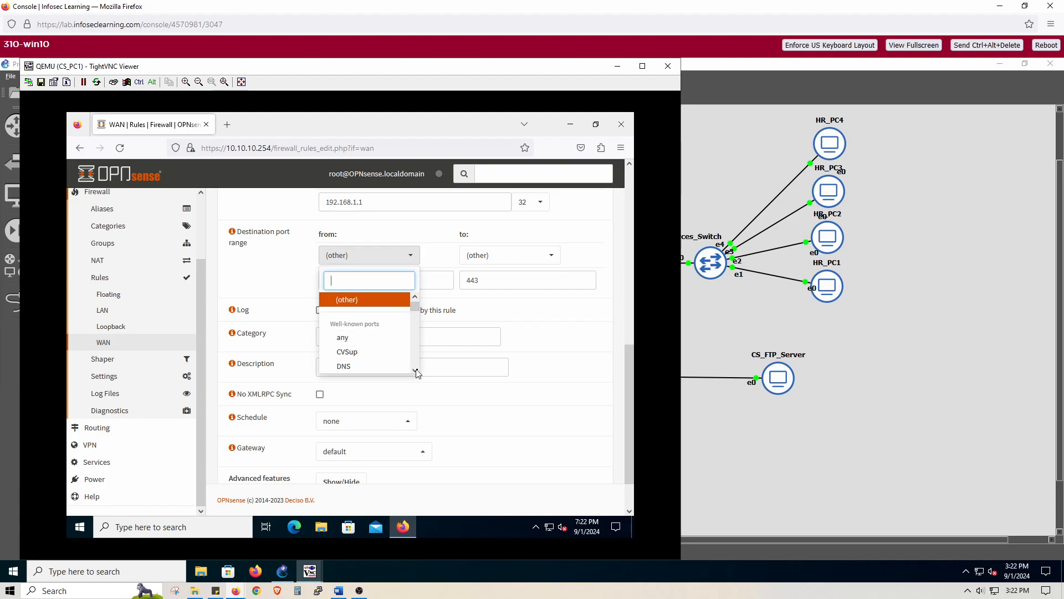
{"action": "scroll", "coordinate": [417, 373], "scroll_direction": "down", "scroll_amount": 3}
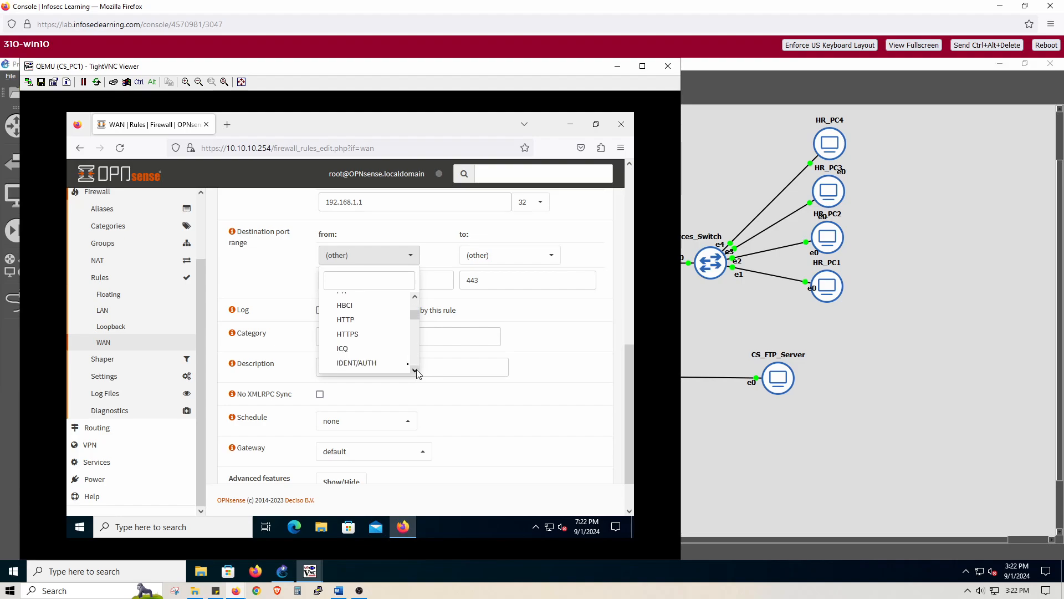
{"action": "left_click", "coordinate": [365, 334]}
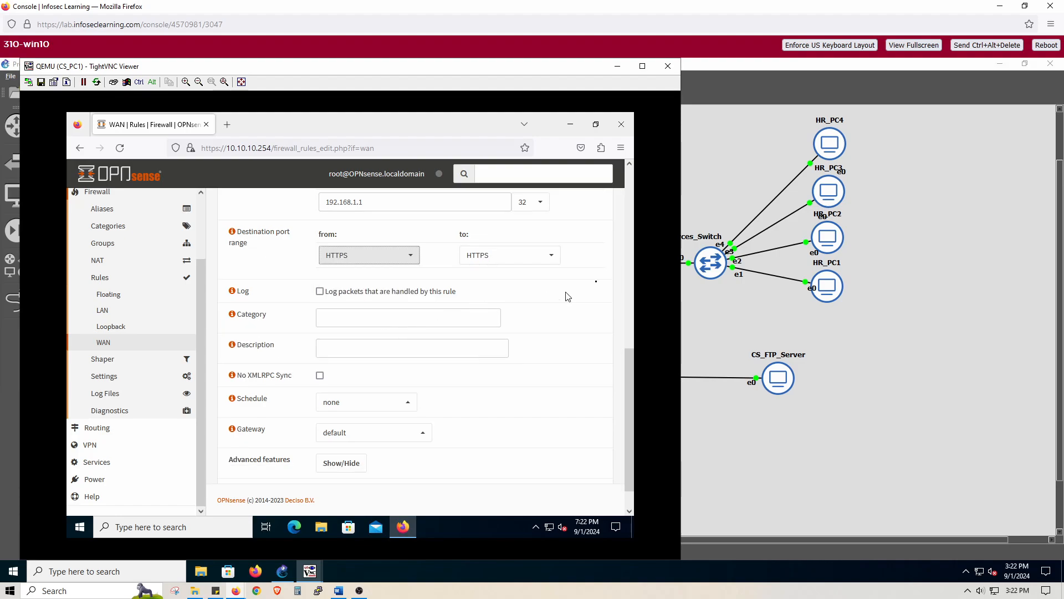
{"action": "left_click", "coordinate": [601, 267]}
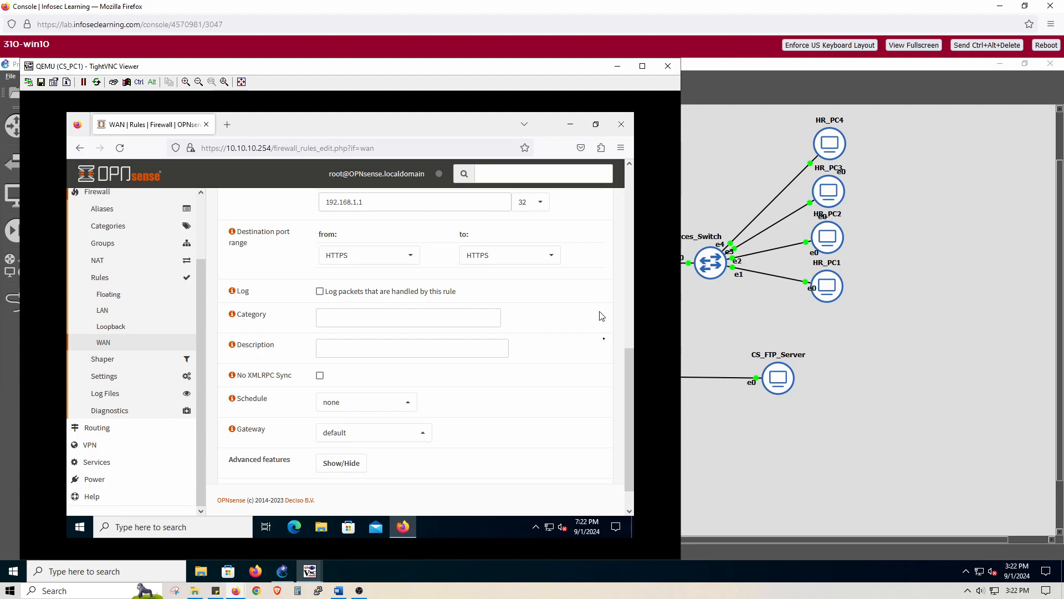
- Enter "webserver inbound allow" as the WAN rule's description and save the rule
{"action": "left_click", "coordinate": [459, 351]}
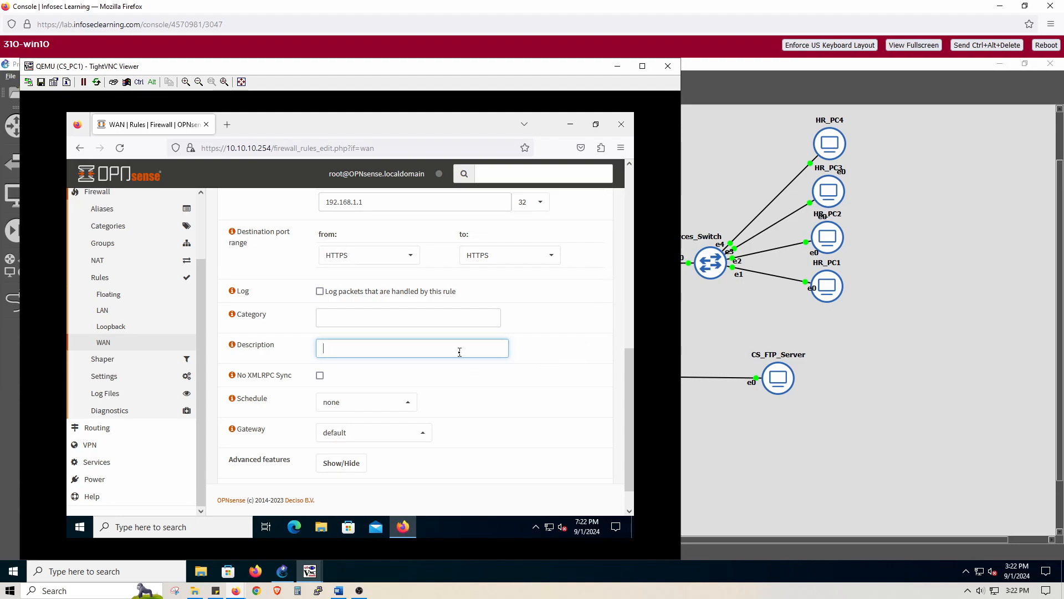
{"action": "type", "text": "webserver inbound allow"}
{"action": "scroll", "coordinate": [541, 389], "scroll_direction": "down", "scroll_amount": 1}
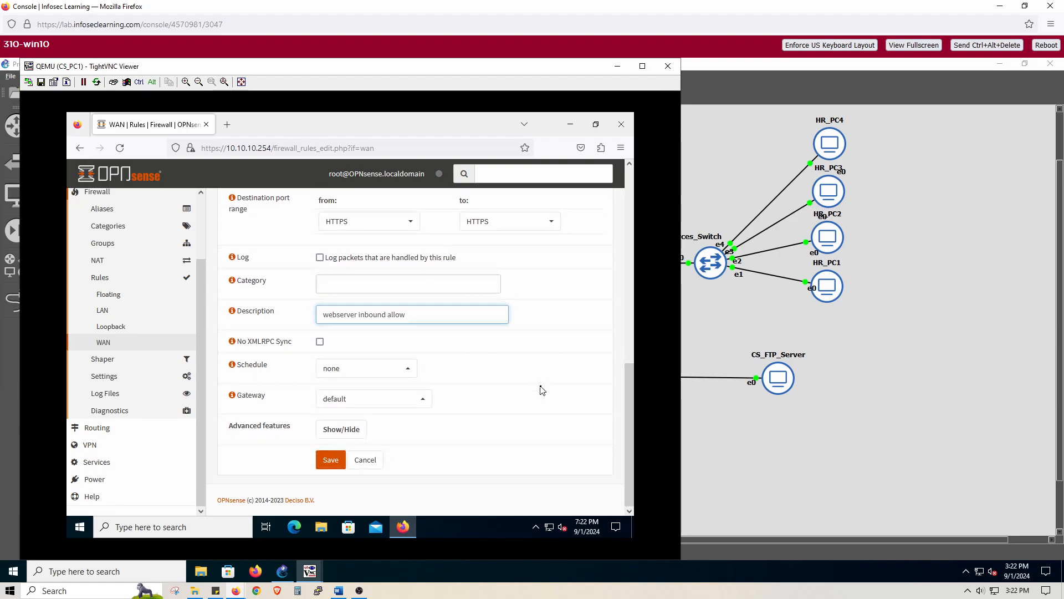
{"action": "left_click", "coordinate": [339, 462]}
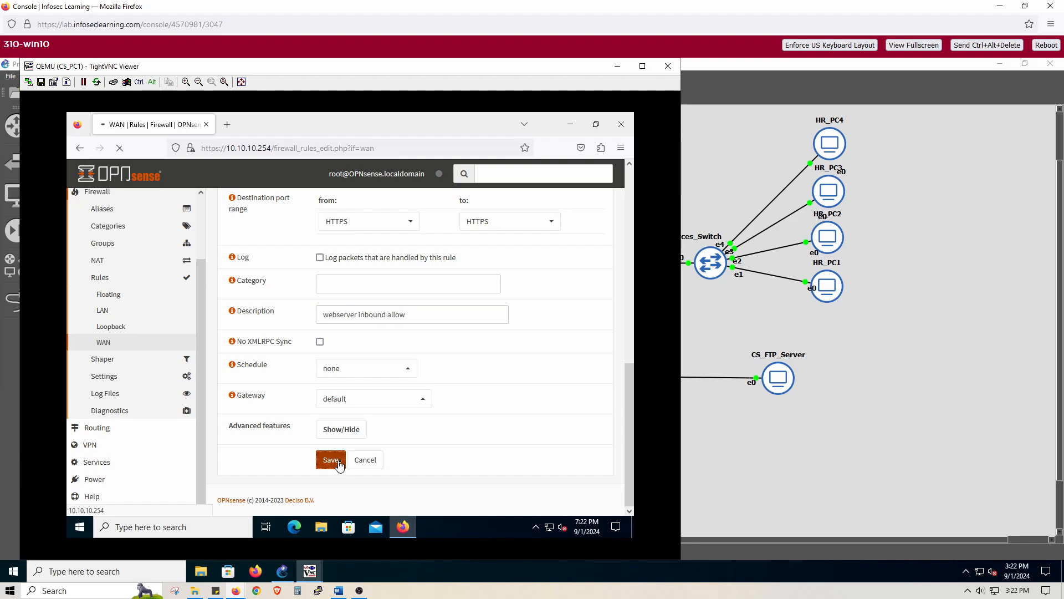